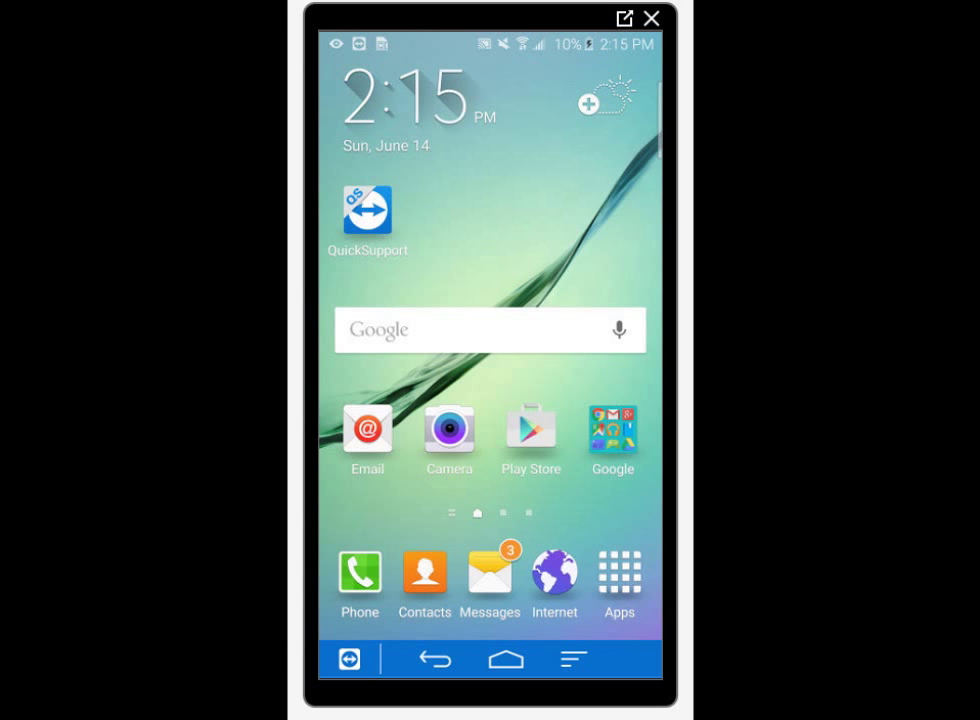
# Open Settings from the app list and review About device (Galaxy S6 edge, SM-G925T, Android 5.0.2).
pyautogui.click(619, 573)
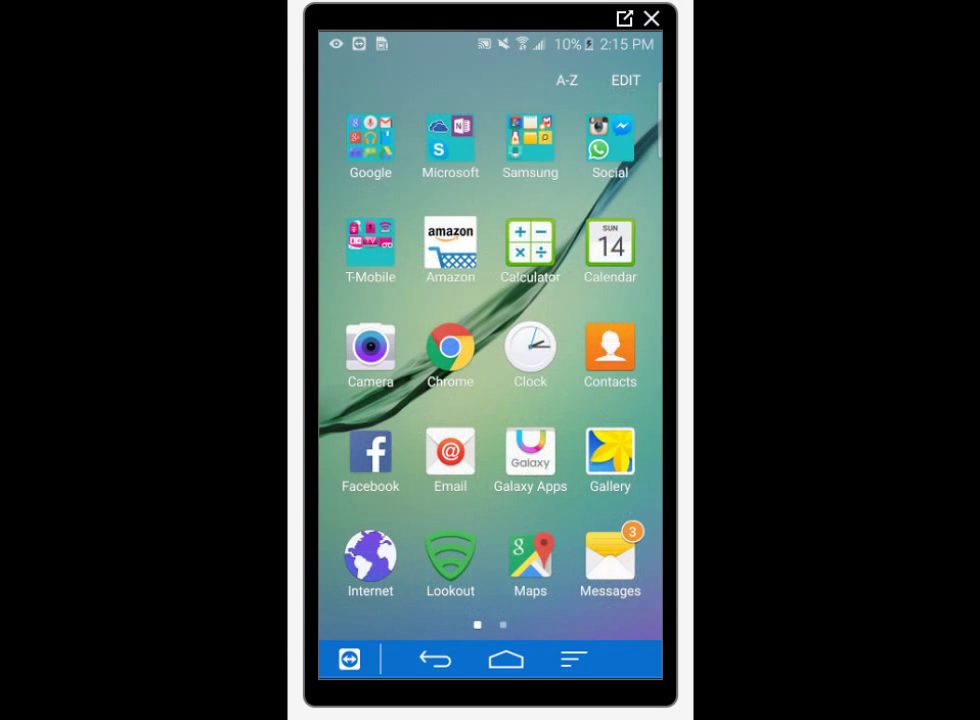
pyautogui.moveTo(600, 448); pyautogui.dragTo(380, 448)
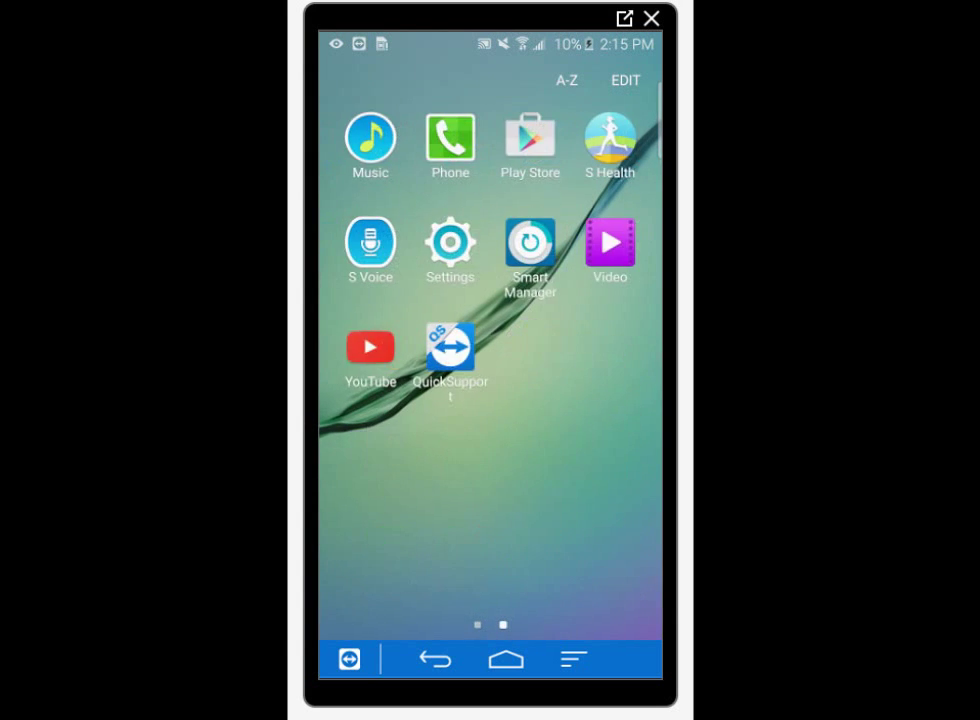
pyautogui.click(448, 247)
pyautogui.scroll(-10, 490, 400)
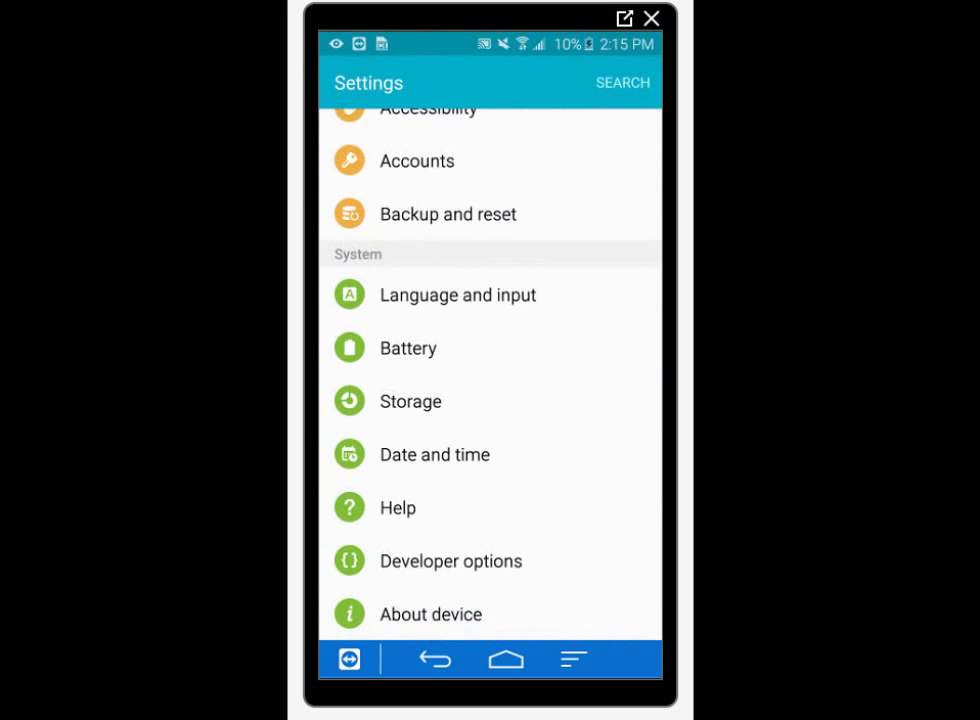
pyautogui.click(400, 612)
pyautogui.scroll(-5, 490, 380)
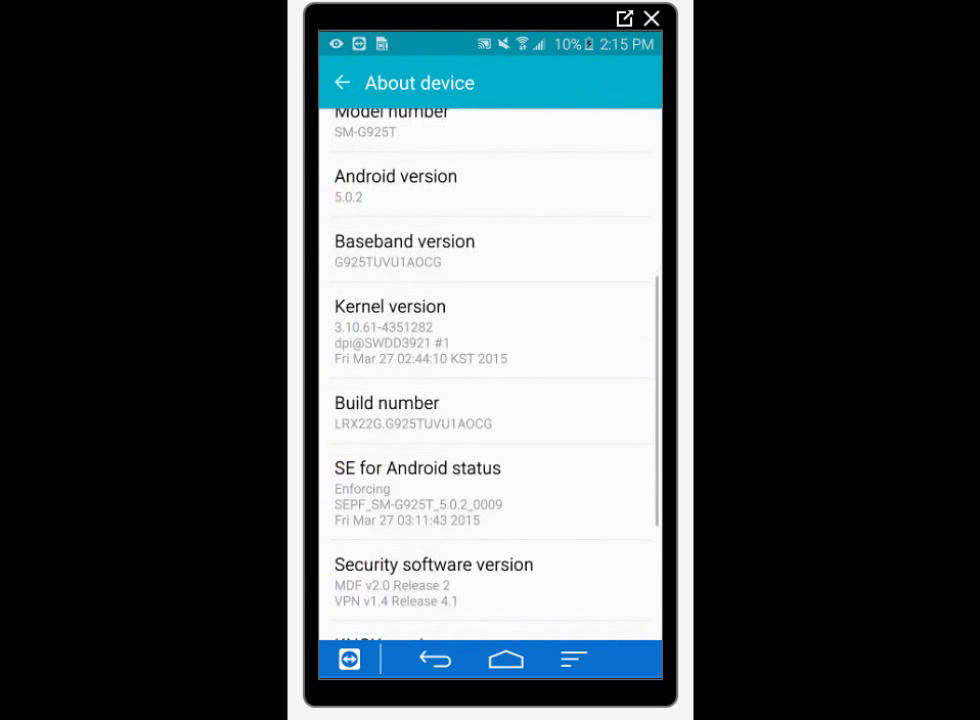
pyautogui.scroll(-4, 490, 380)
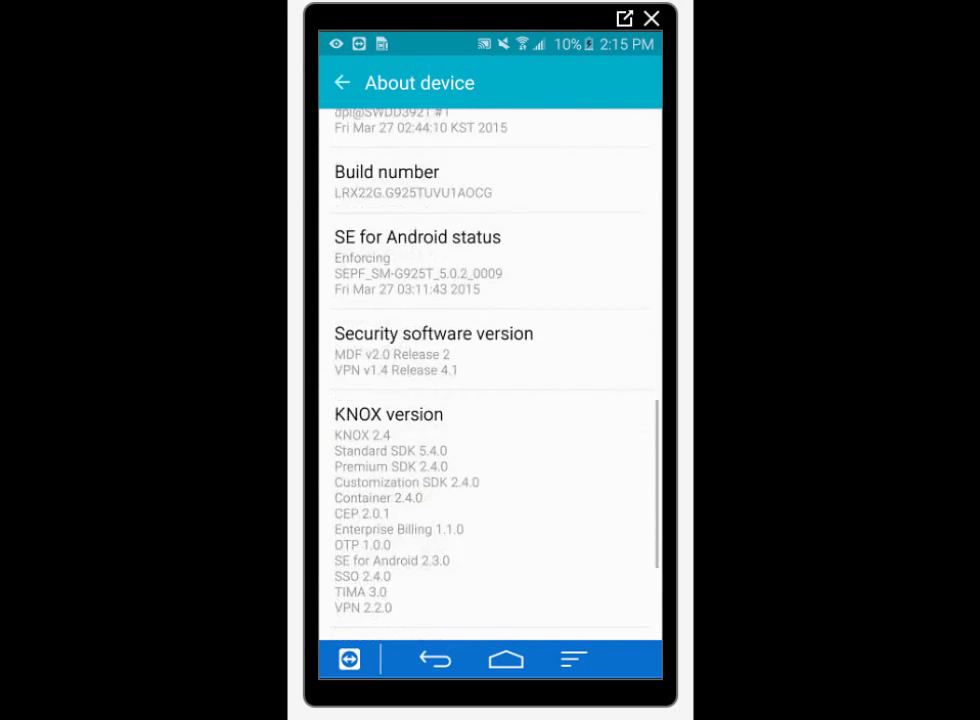
pyautogui.scroll(8, 490, 380)
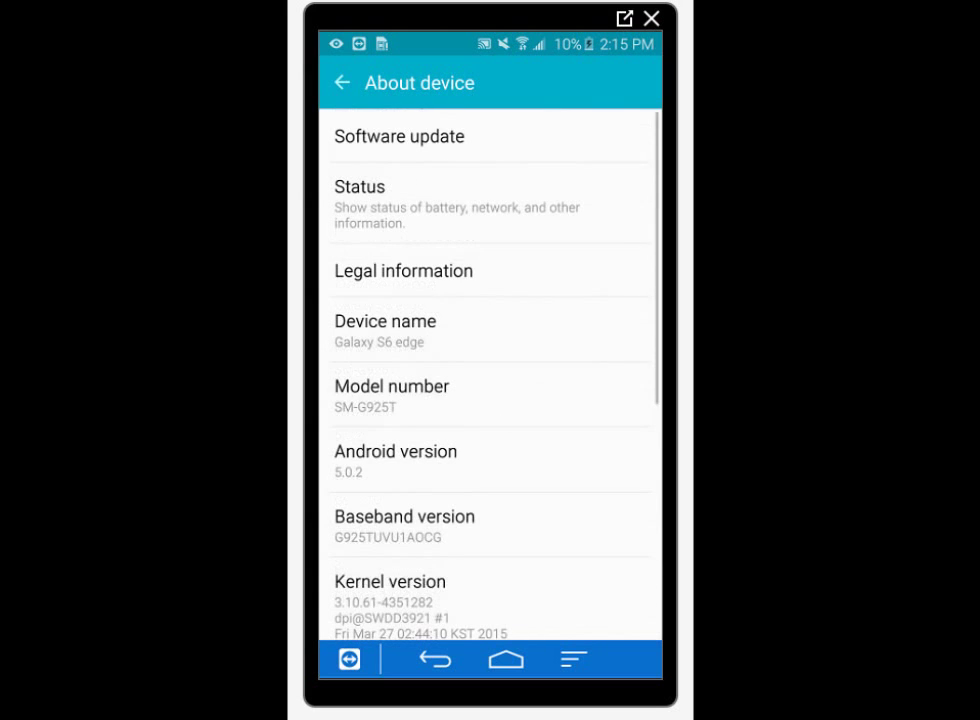
# Look through Legal information and the Status details, then return to the main Settings list.
pyautogui.click(403, 269)
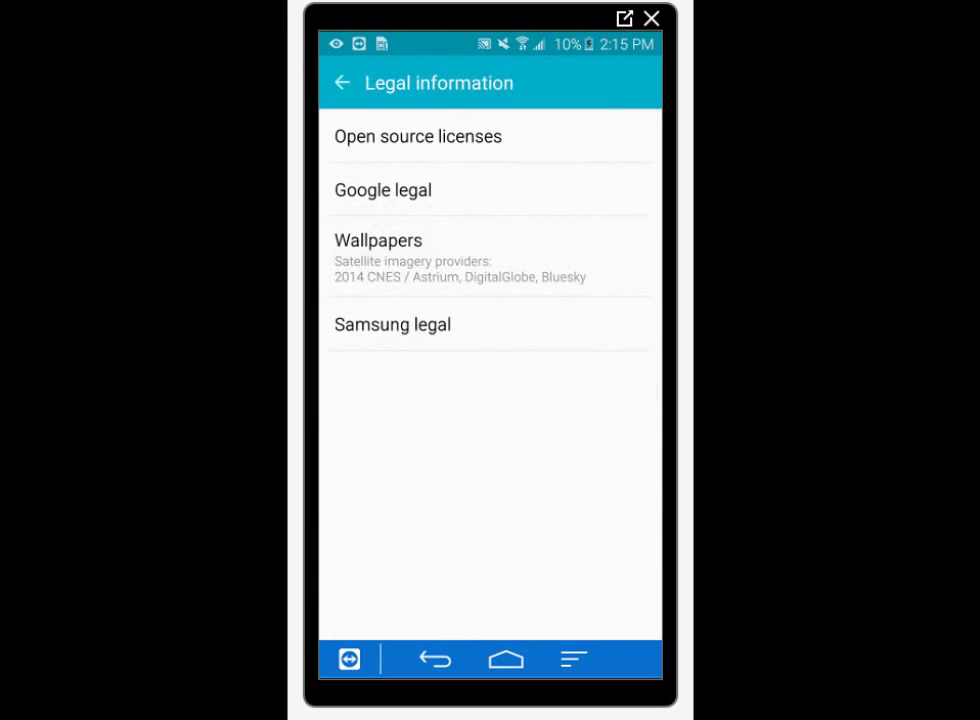
pyautogui.press('Escape')
pyautogui.click(400, 200)
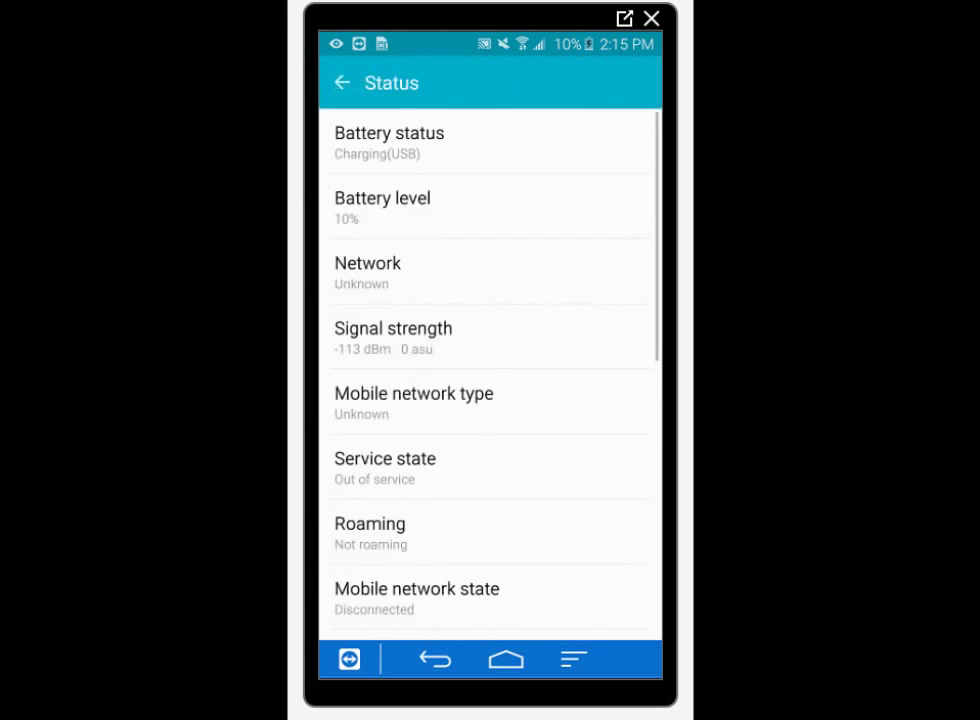
pyautogui.scroll(-10, 490, 380)
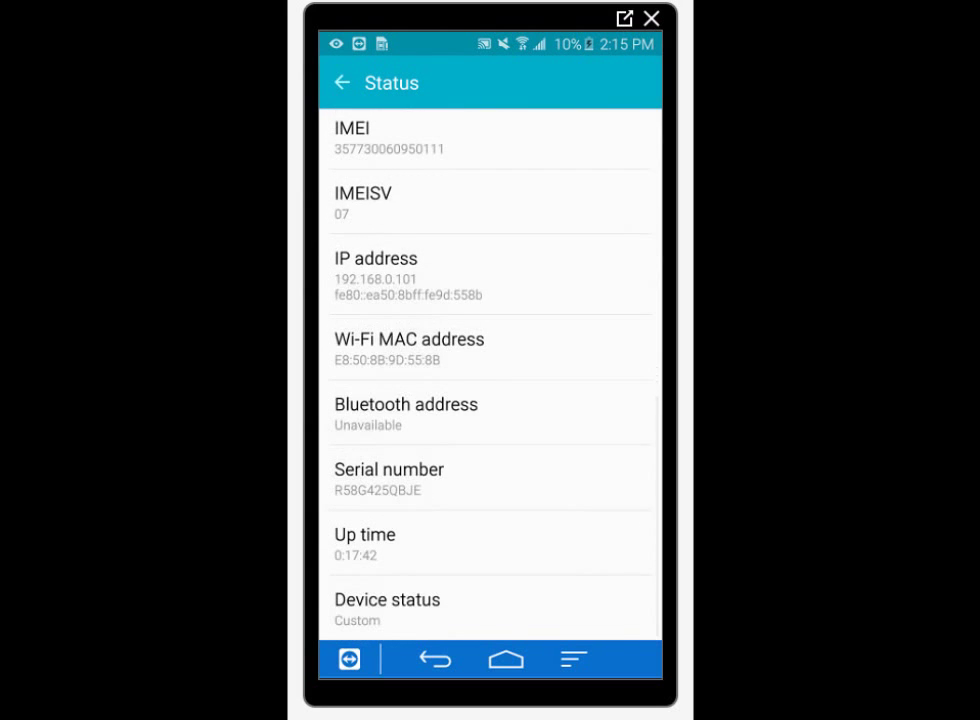
pyautogui.scroll(5, 490, 380)
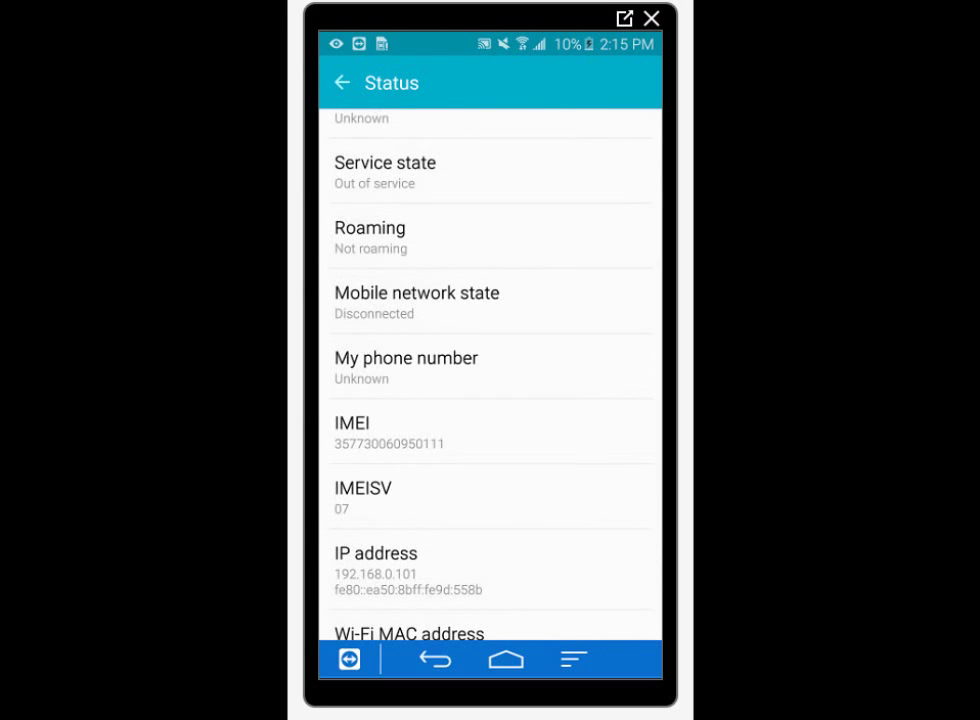
pyautogui.scroll(-1, 490, 470)
pyautogui.click(342, 83)
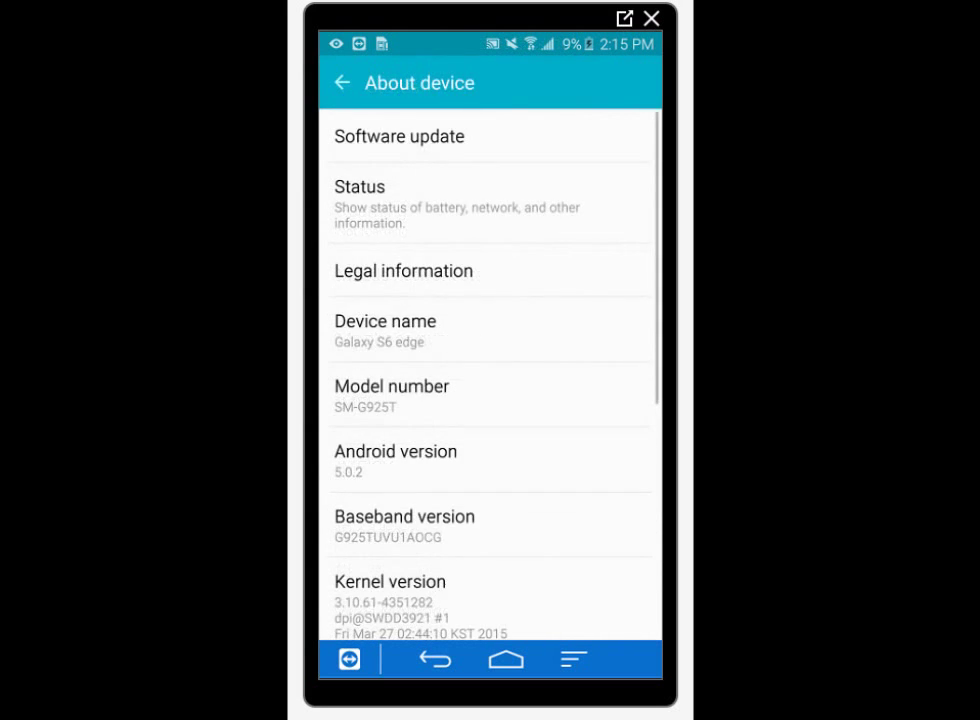
pyautogui.click(342, 83)
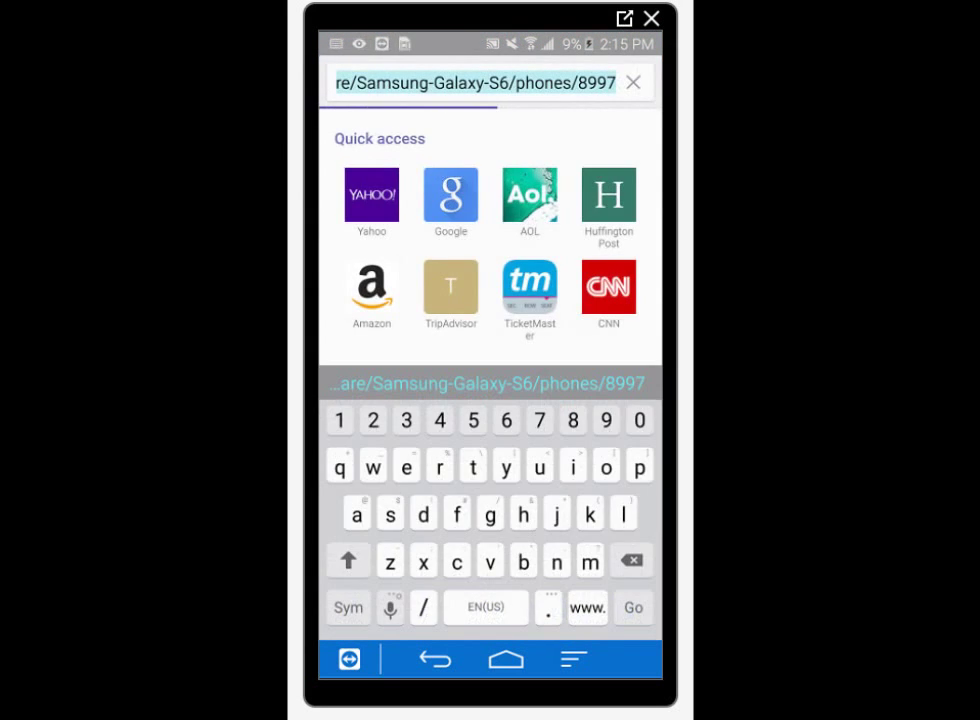
# Search Google for 'ping pong root' and open the XDA PingPongRoot thread.
pyautogui.write('ping ')
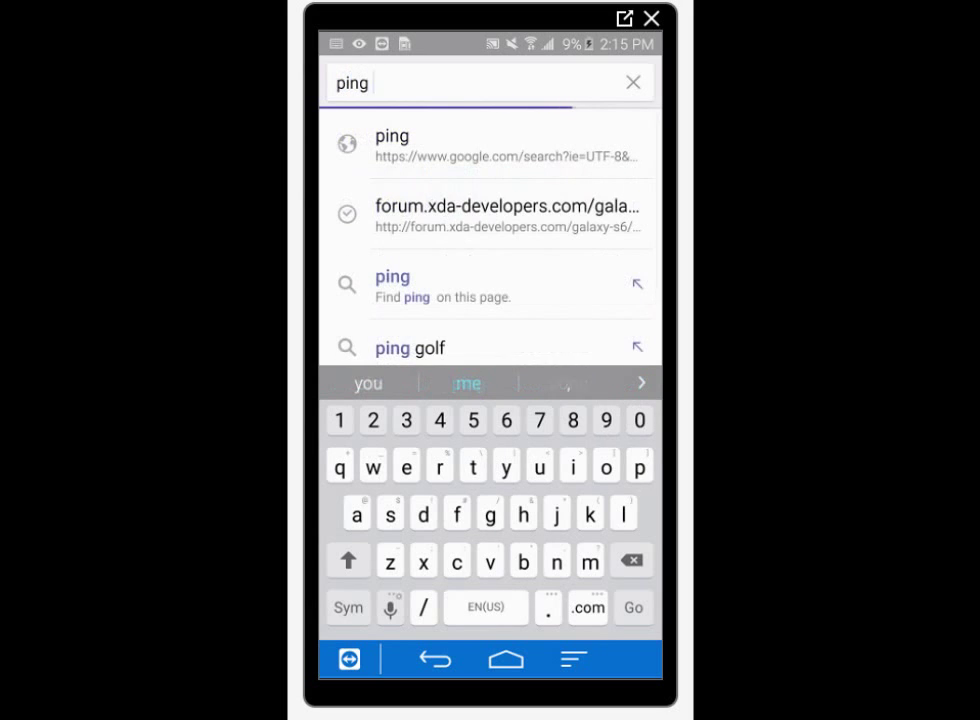
pyautogui.write('pon')
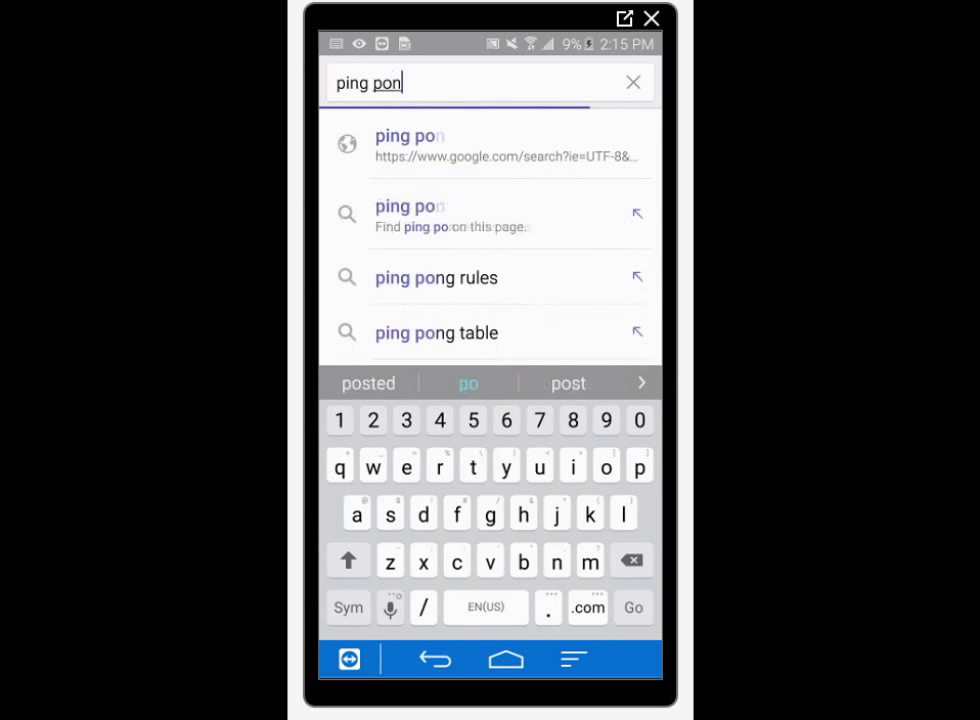
pyautogui.write('g t')
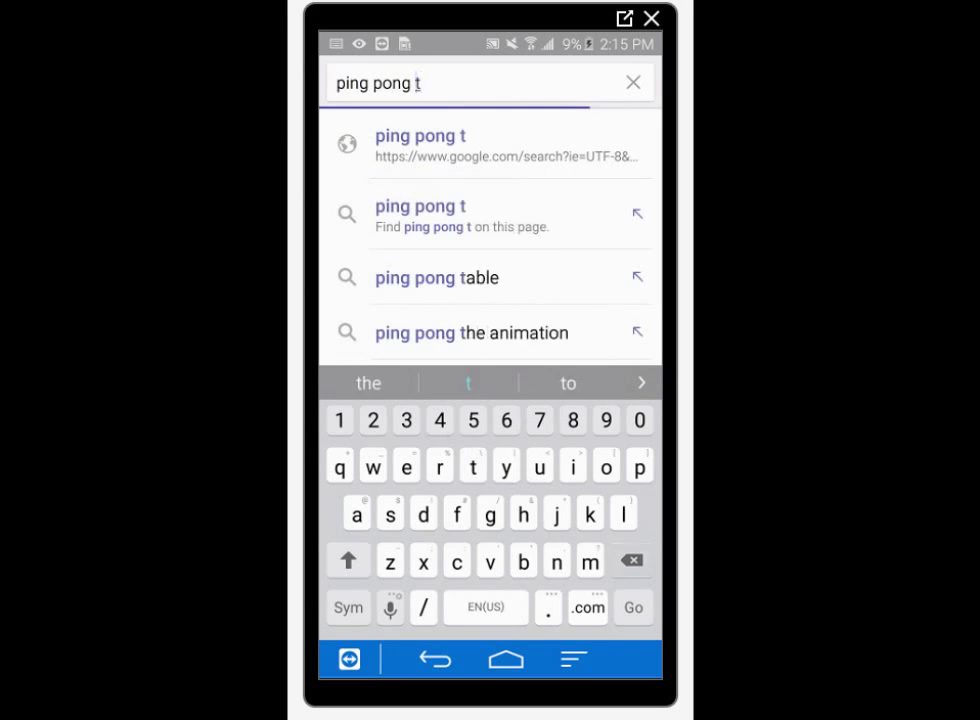
pyautogui.press('BackSpace')
pyautogui.write('root')
pyautogui.press('Return')
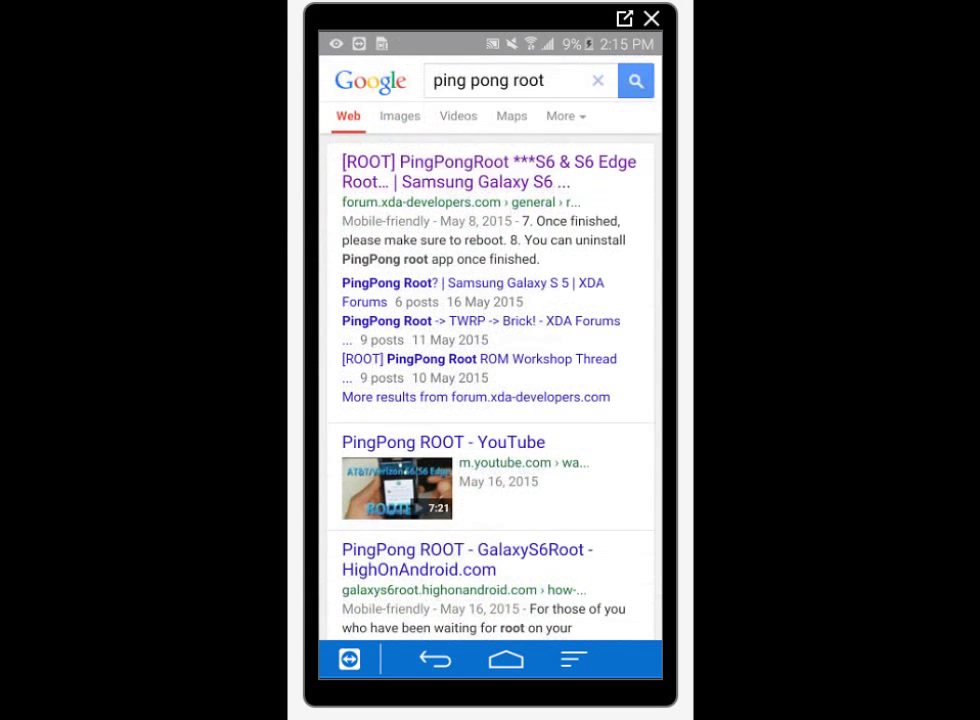
pyautogui.click(488, 171)
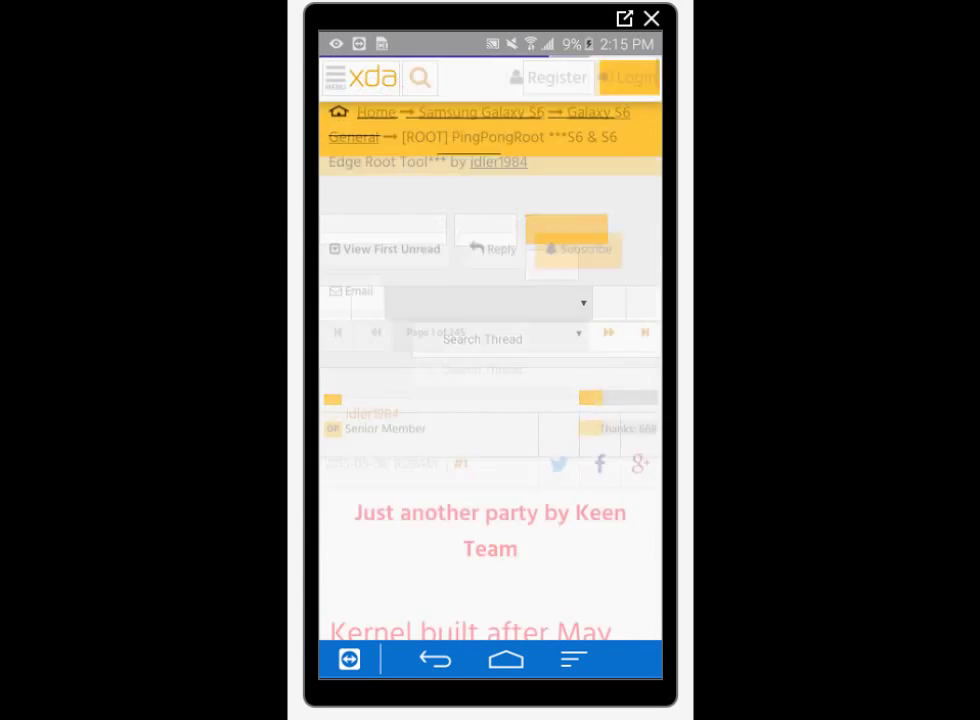
# Download pingpongroot_beta6.apk from the thread's Attached Files and confirm the download completed.
pyautogui.scroll(-10, 490, 370)
pyautogui.scroll(-15, 490, 370)
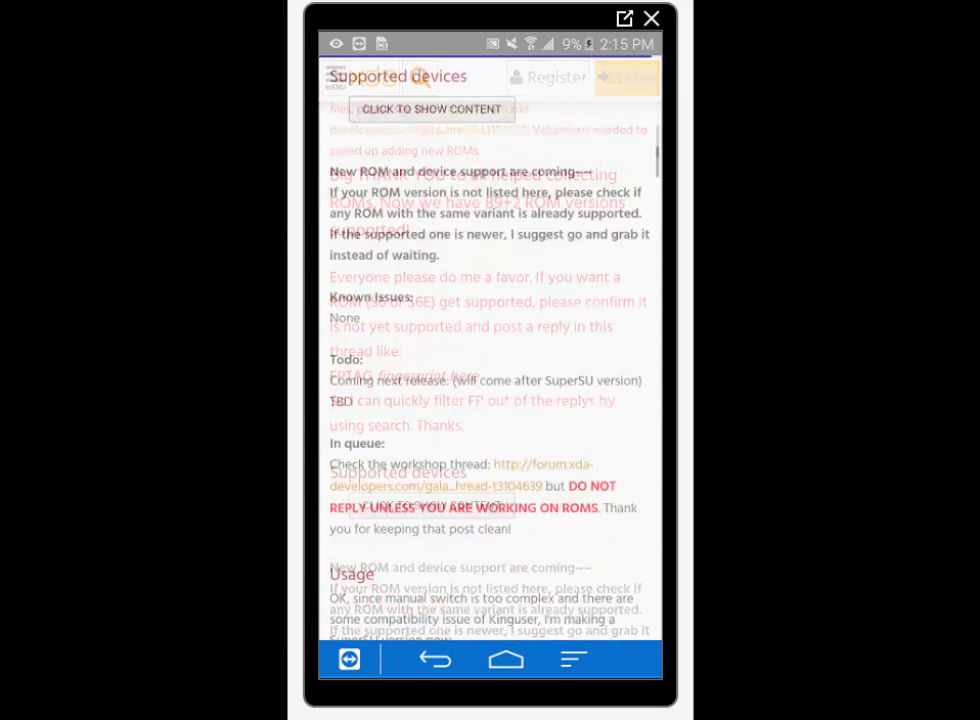
pyautogui.scroll(-5, 490, 370)
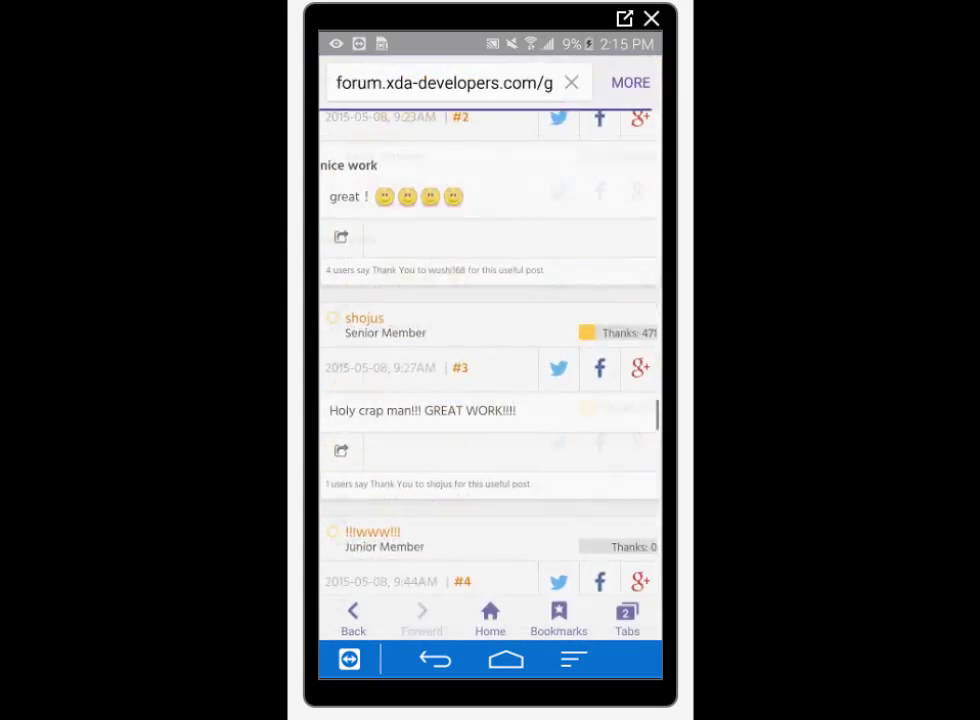
pyautogui.scroll(10, 490, 370)
pyautogui.scroll(-5, 490, 370)
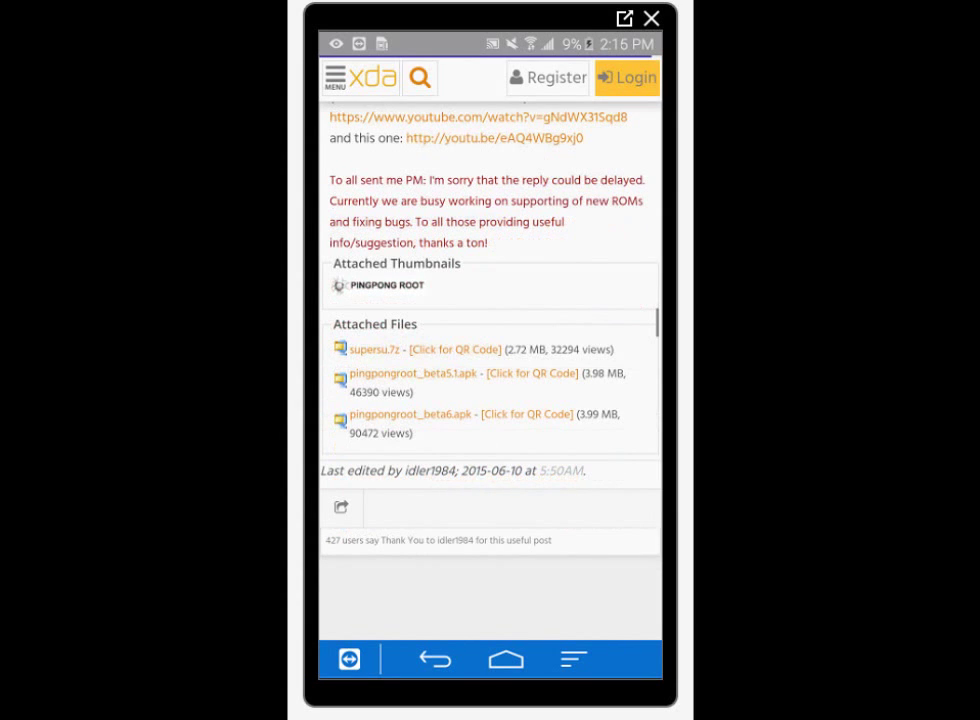
pyautogui.click(410, 414)
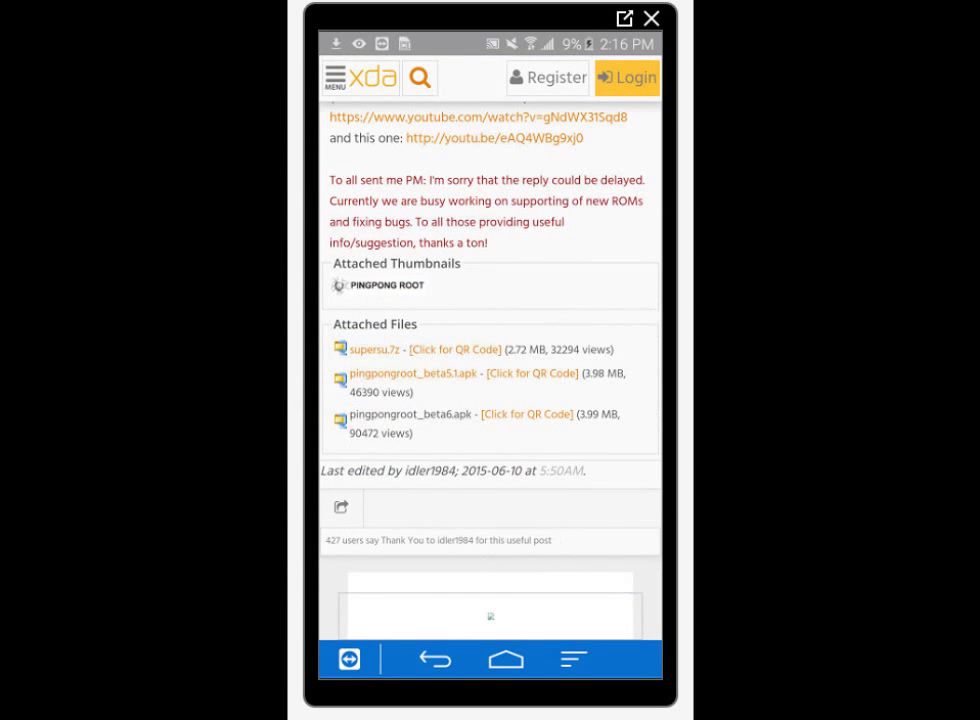
pyautogui.moveTo(490, 43); pyautogui.dragTo(490, 400)
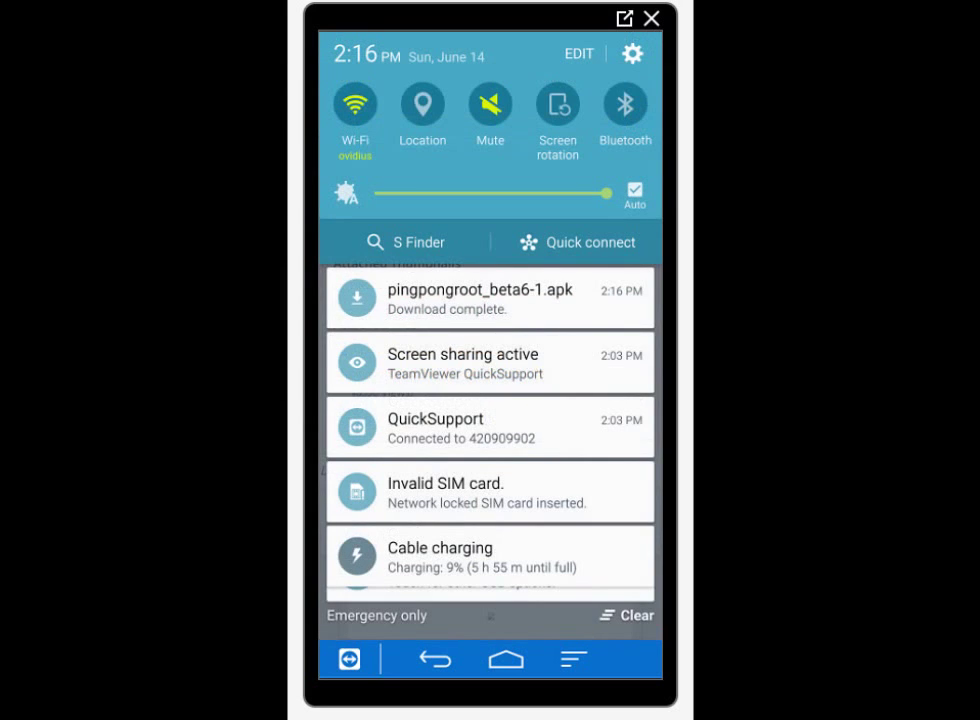
# Install the downloaded PingPong Root APK, accepting the security warning.
pyautogui.click(480, 298)
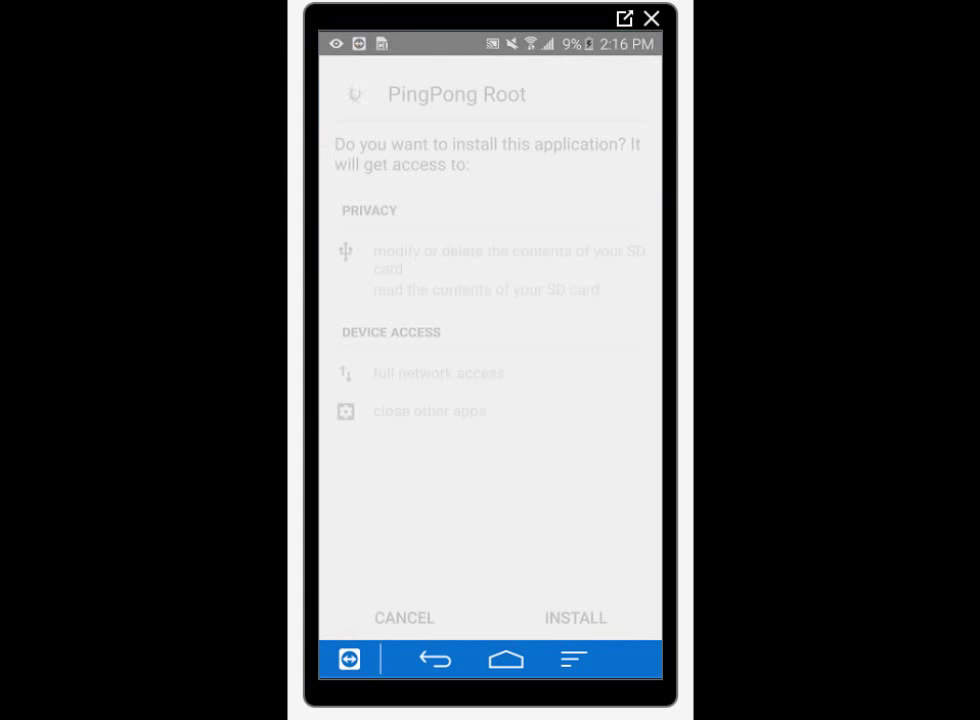
pyautogui.click(576, 617)
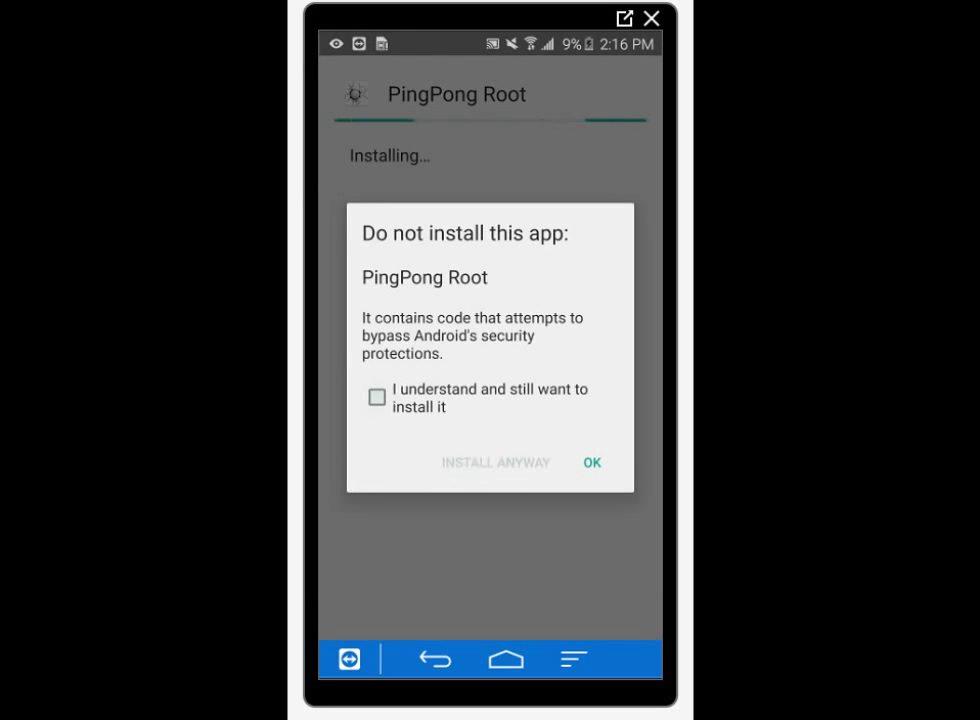
pyautogui.click(377, 397)
pyautogui.click(496, 462)
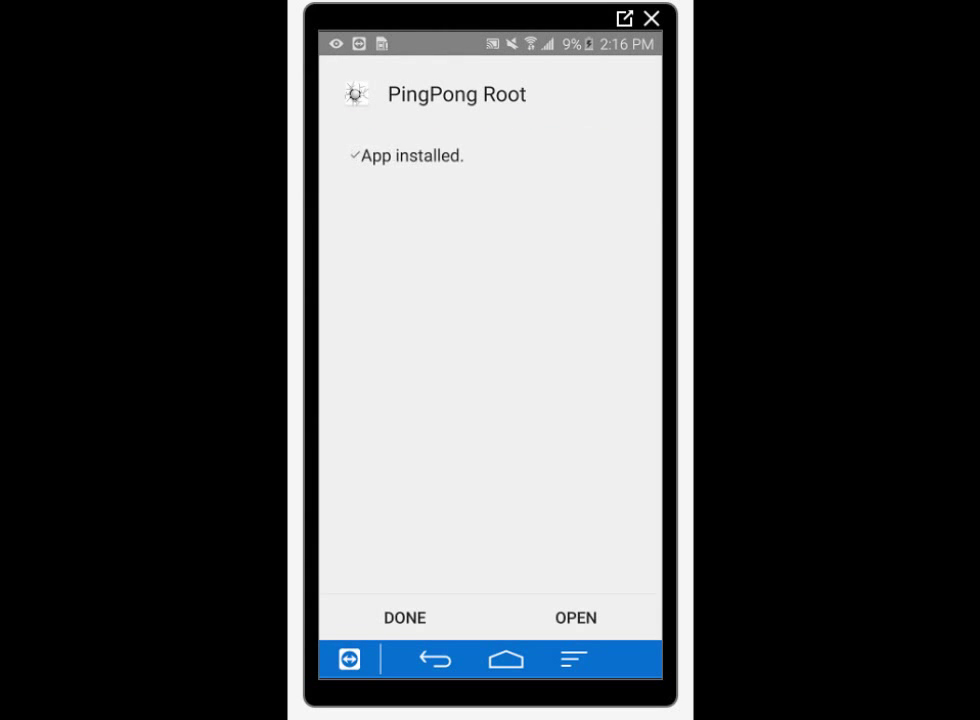
# Launch PingPong Root and let it install SuperSU, then finish the installer.
pyautogui.click(576, 617)
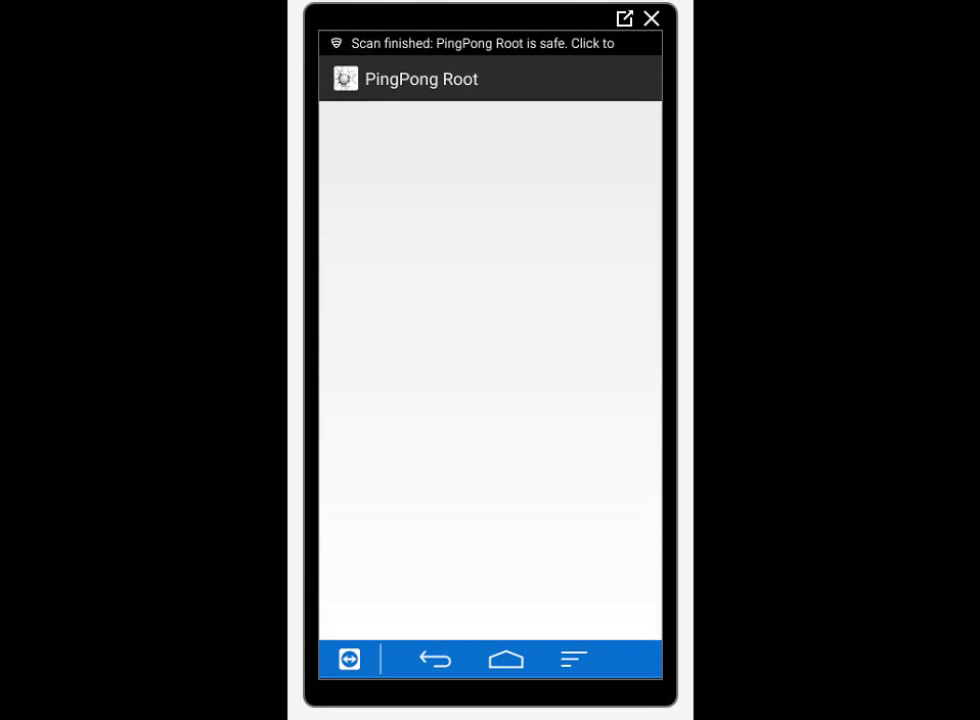
pyautogui.click(576, 617)
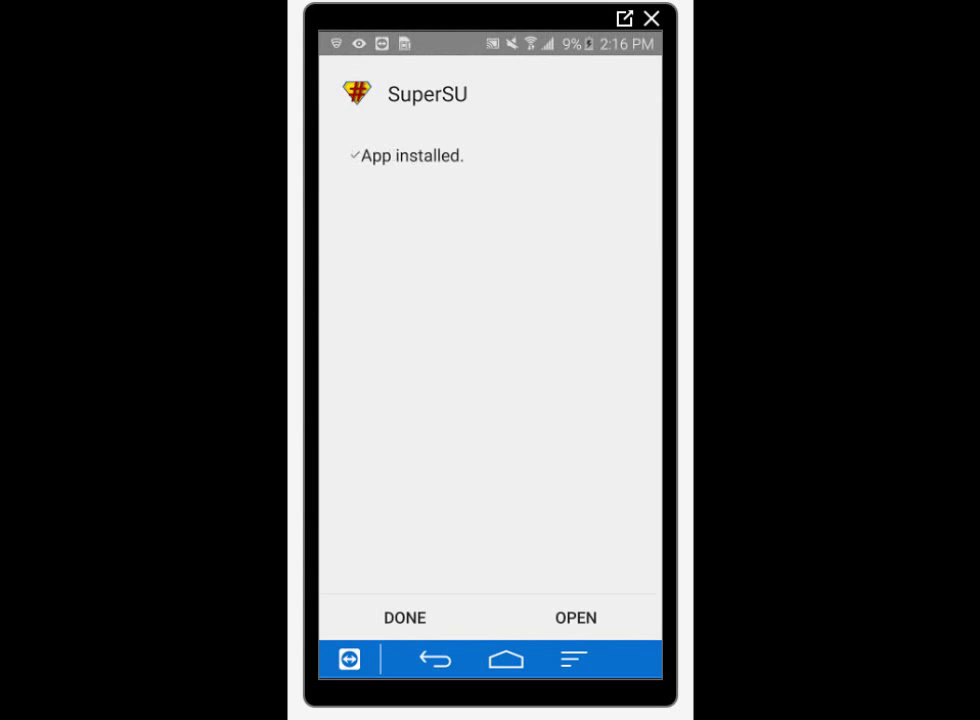
pyautogui.click(405, 617)
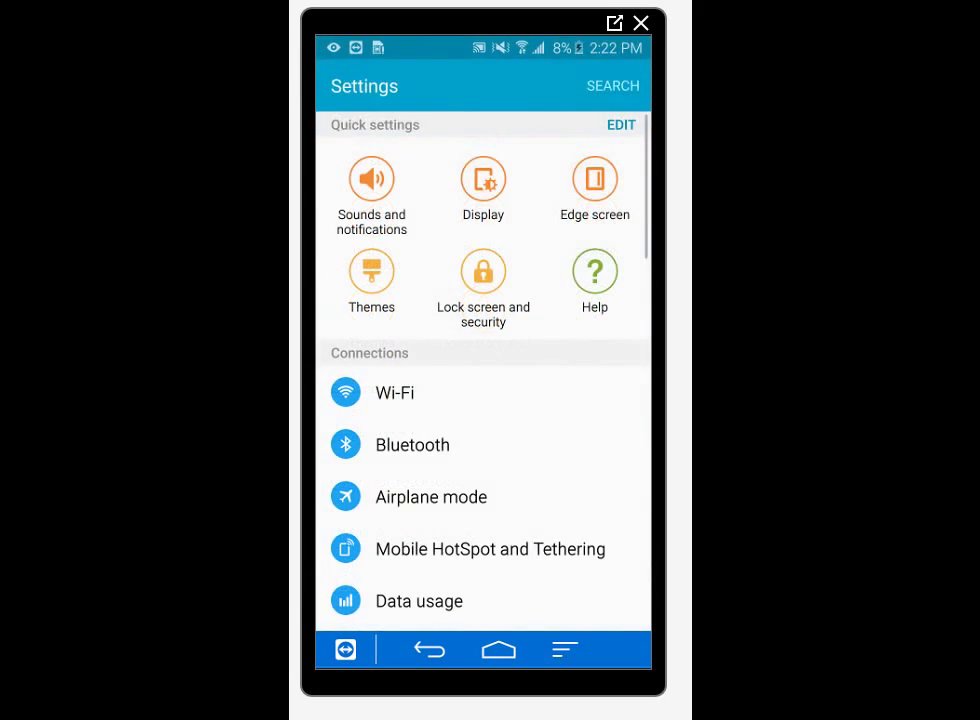
# Glance through Settings' About device page, then return to the home screen.
pyautogui.scroll(-10, 483, 400)
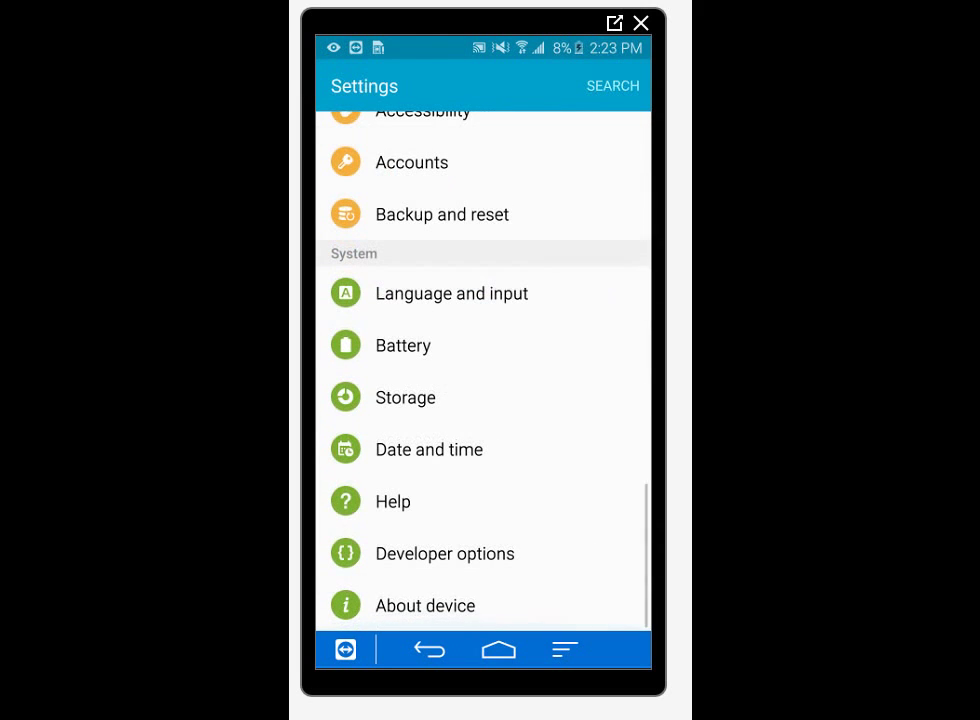
pyautogui.click(425, 605)
pyautogui.scroll(-3, 483, 380)
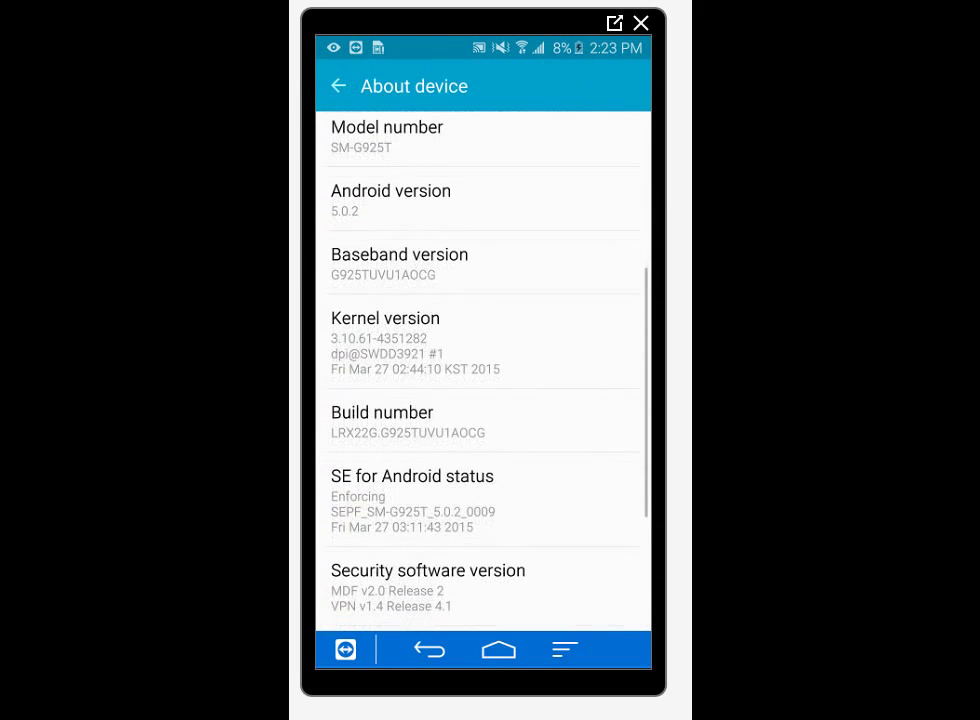
pyautogui.scroll(3, 483, 380)
pyautogui.press('Escape')
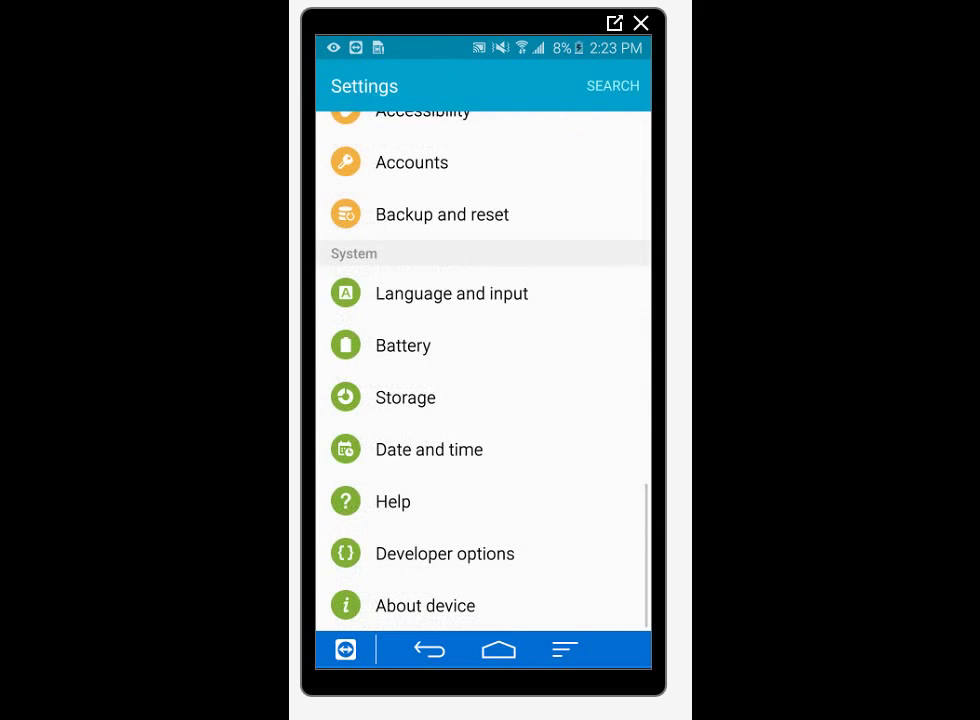
pyautogui.press('Home')
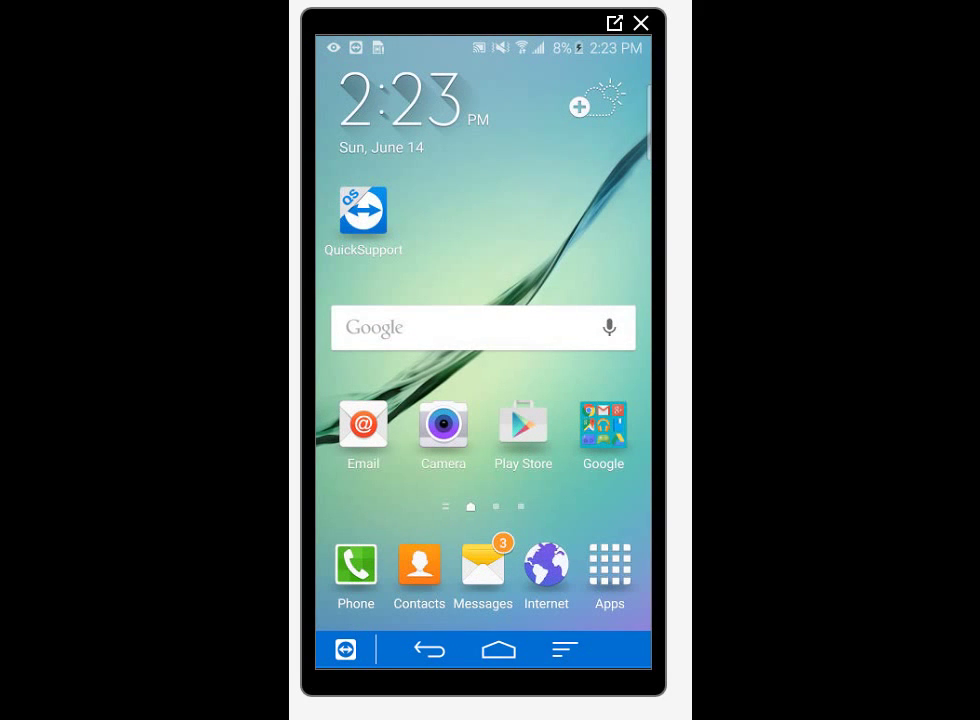
# Tap Build number in About device to confirm developer mode is already on, then open Developer options.
pyautogui.click(610, 570)
pyautogui.click(444, 241)
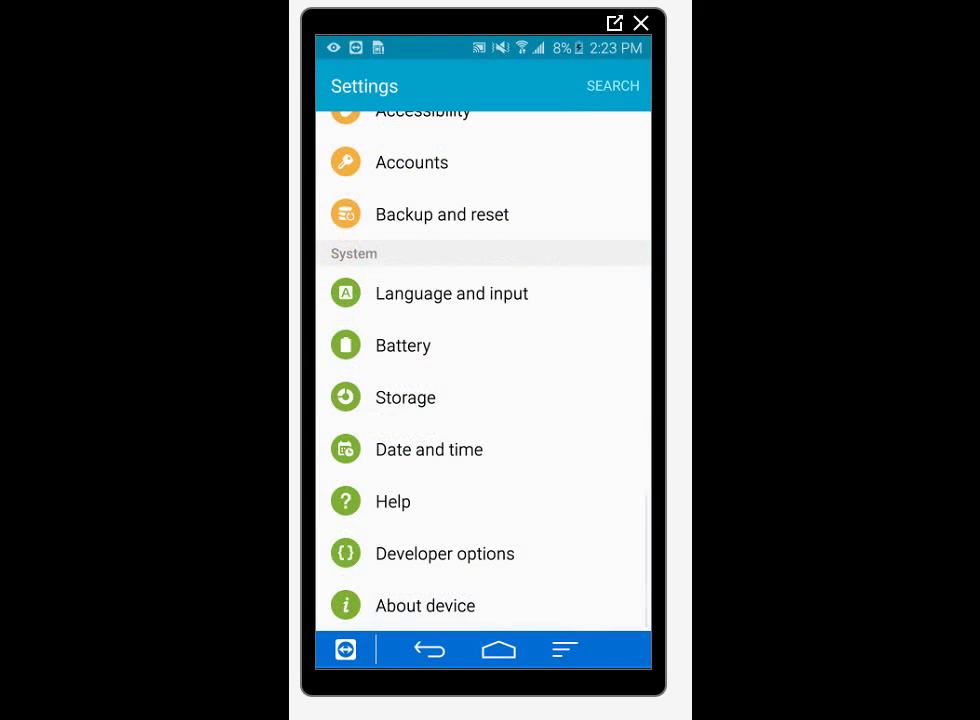
pyautogui.click(425, 605)
pyautogui.scroll(-10, 483, 370)
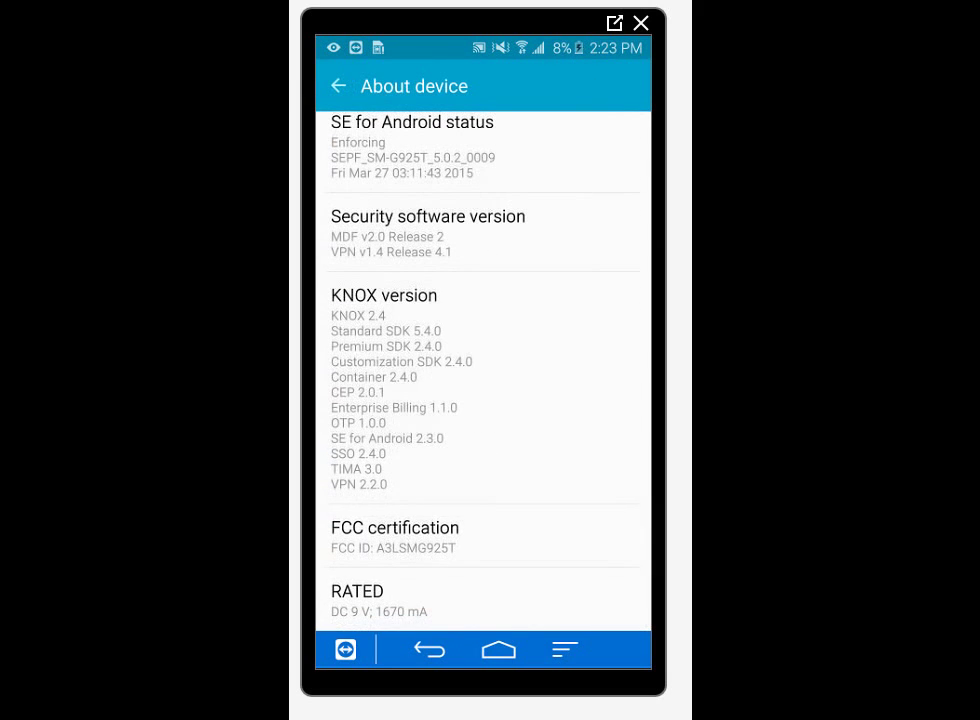
pyautogui.scroll(5, 483, 370)
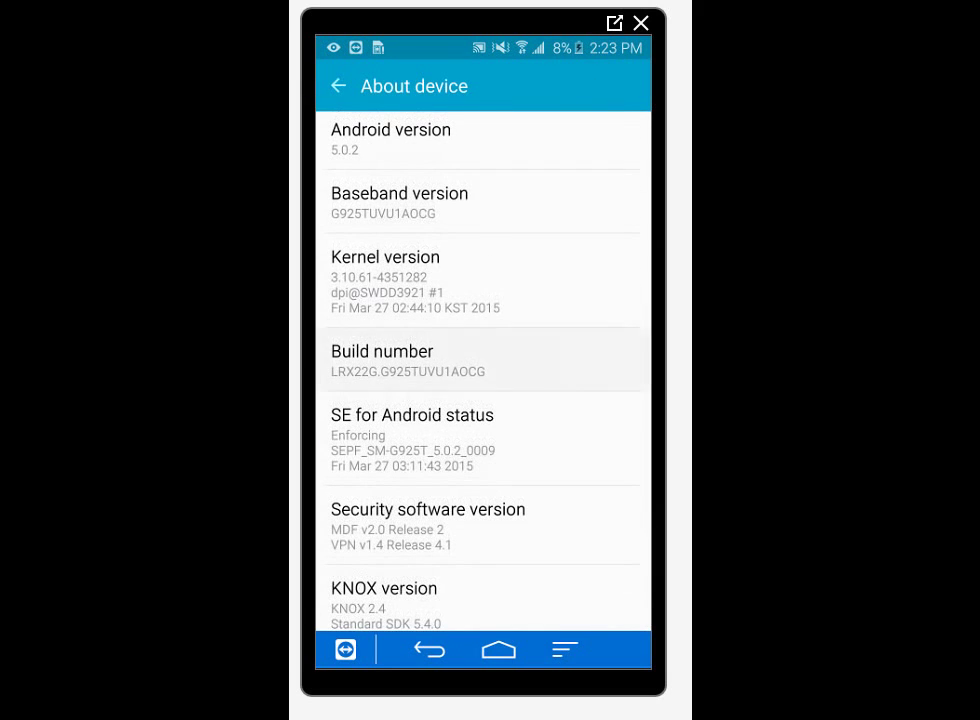
pyautogui.click(408, 360)
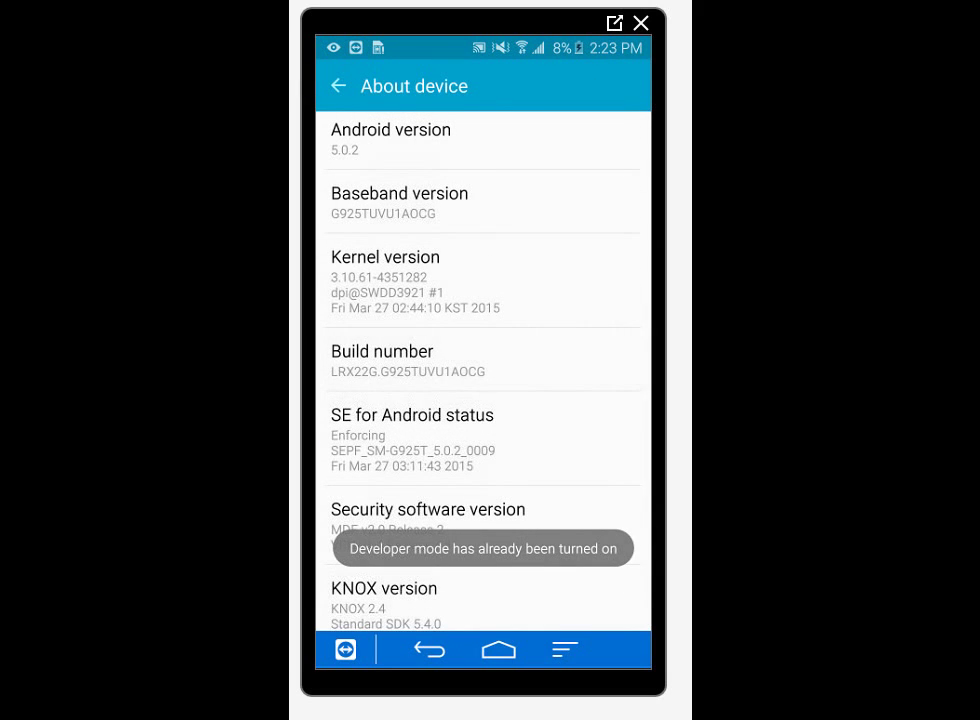
pyautogui.click(429, 650)
pyautogui.click(437, 553)
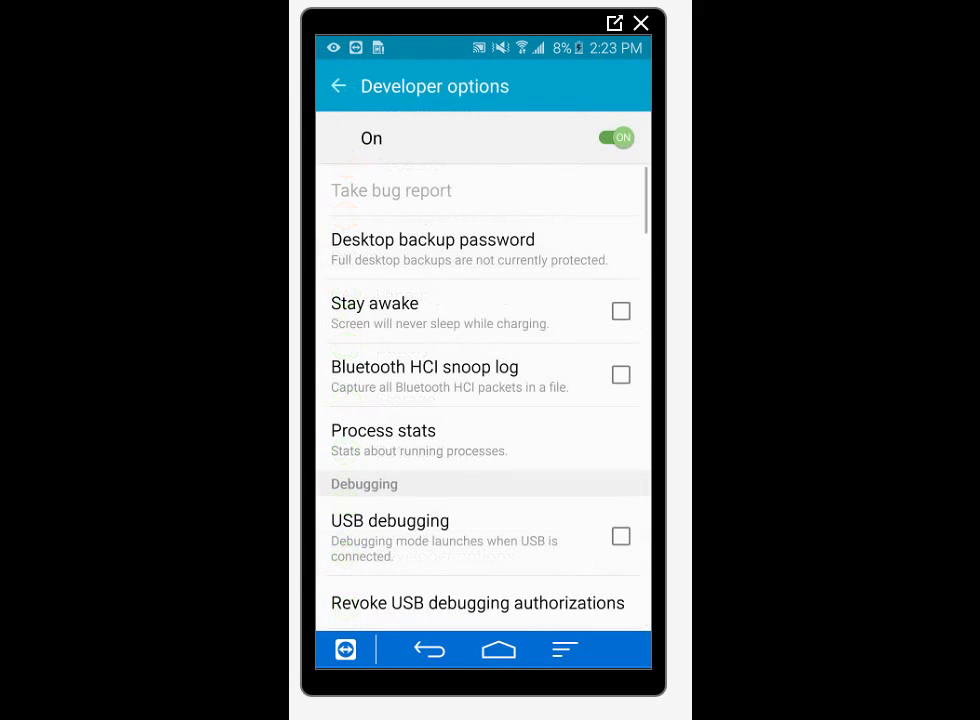
# Enable USB debugging, grant SuperSU's root request for ADB shell, and go to the home screen.
pyautogui.click(621, 536)
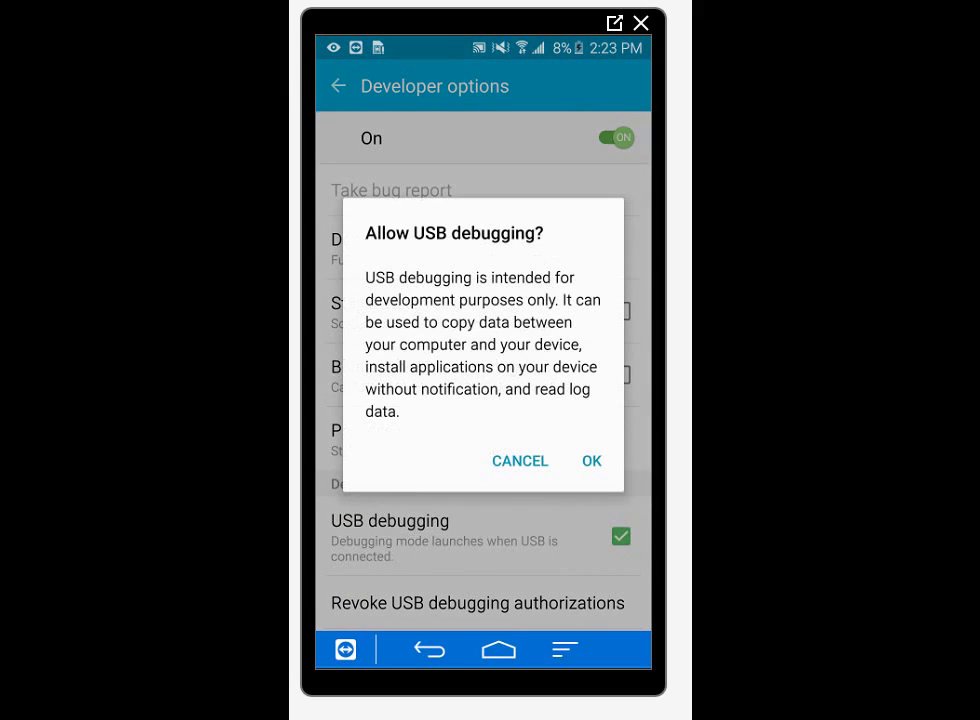
pyautogui.click(591, 459)
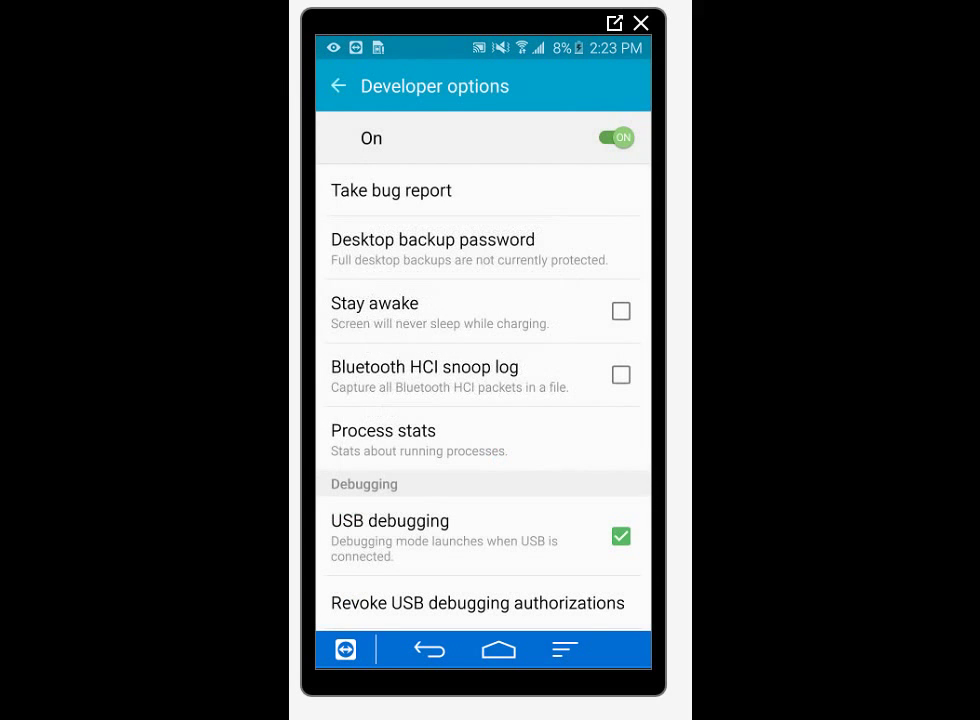
pyautogui.click(552, 449)
pyautogui.press('Home')
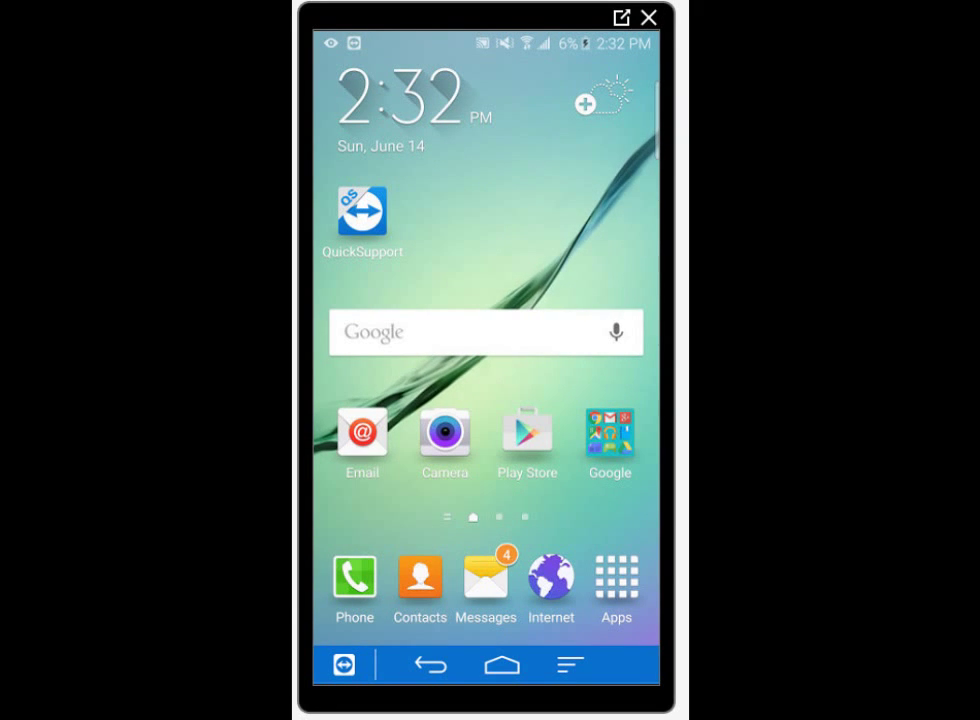
# Launch Settings from the app list, scroll through About device, and go back to the Settings list.
pyautogui.click(616, 576)
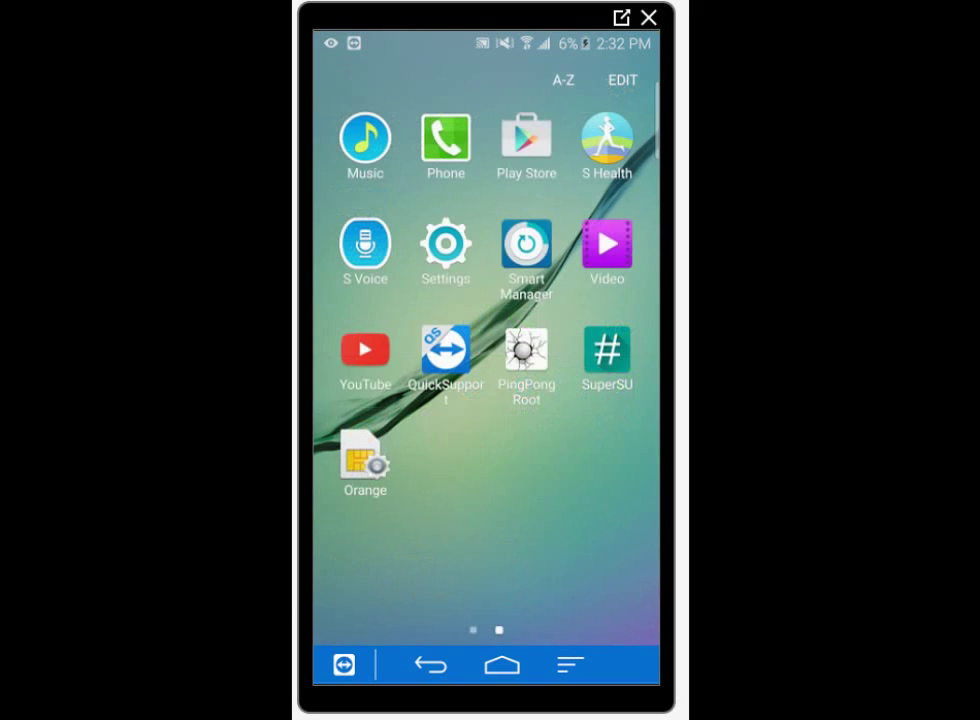
pyautogui.click(446, 245)
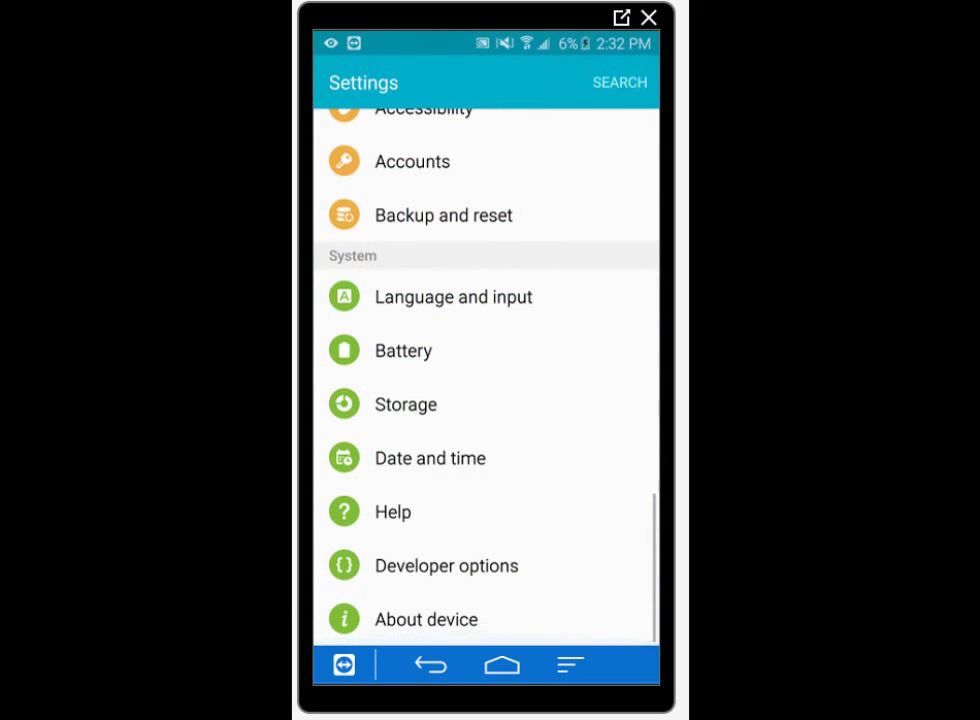
pyautogui.click(426, 619)
pyautogui.scroll(-5, 486, 380)
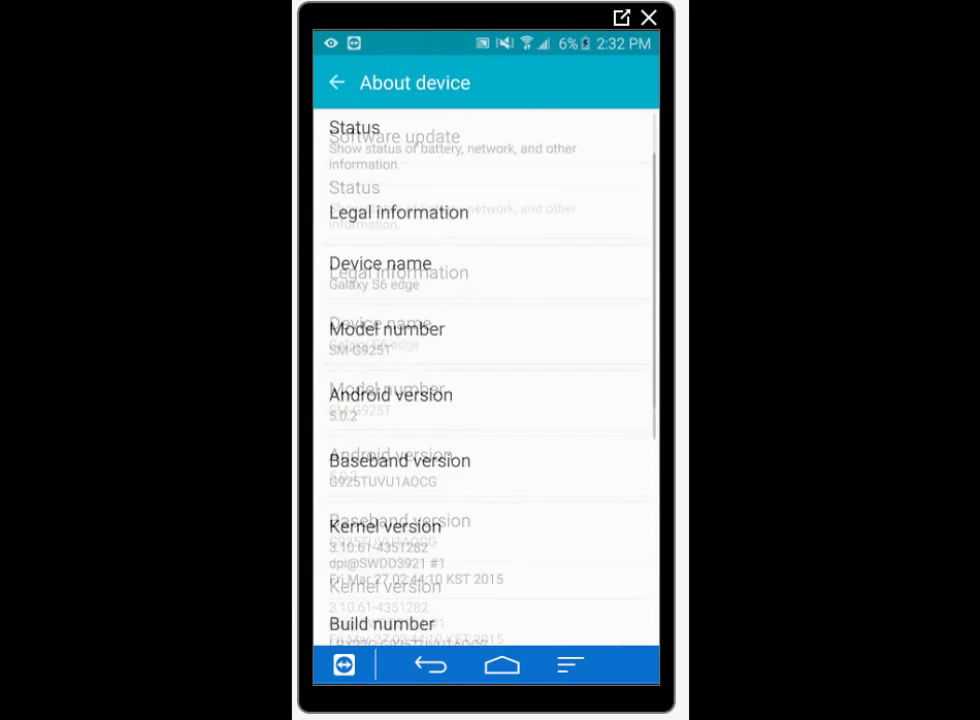
pyautogui.scroll(-5, 486, 380)
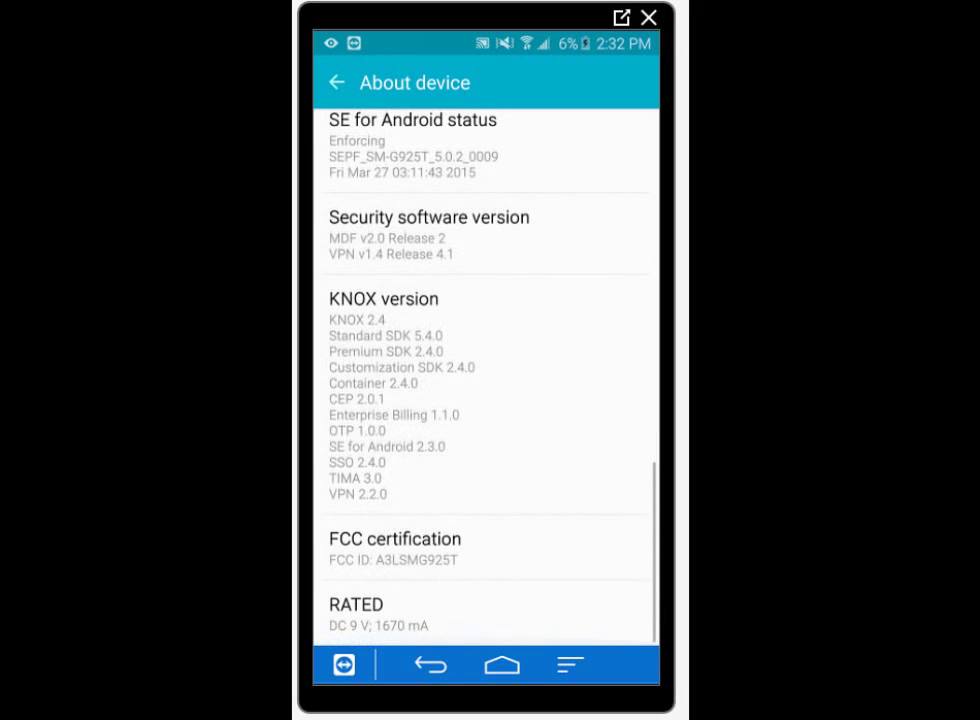
pyautogui.scroll(10, 486, 380)
pyautogui.press('Escape')
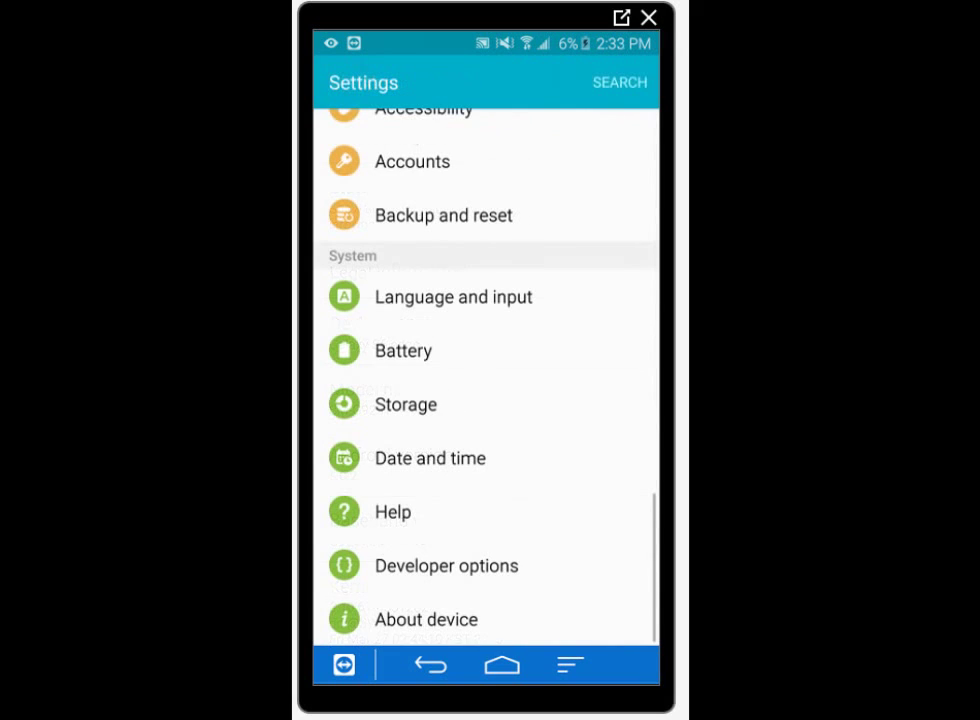
pyautogui.scroll(5, 486, 380)
pyautogui.scroll(-5, 486, 380)
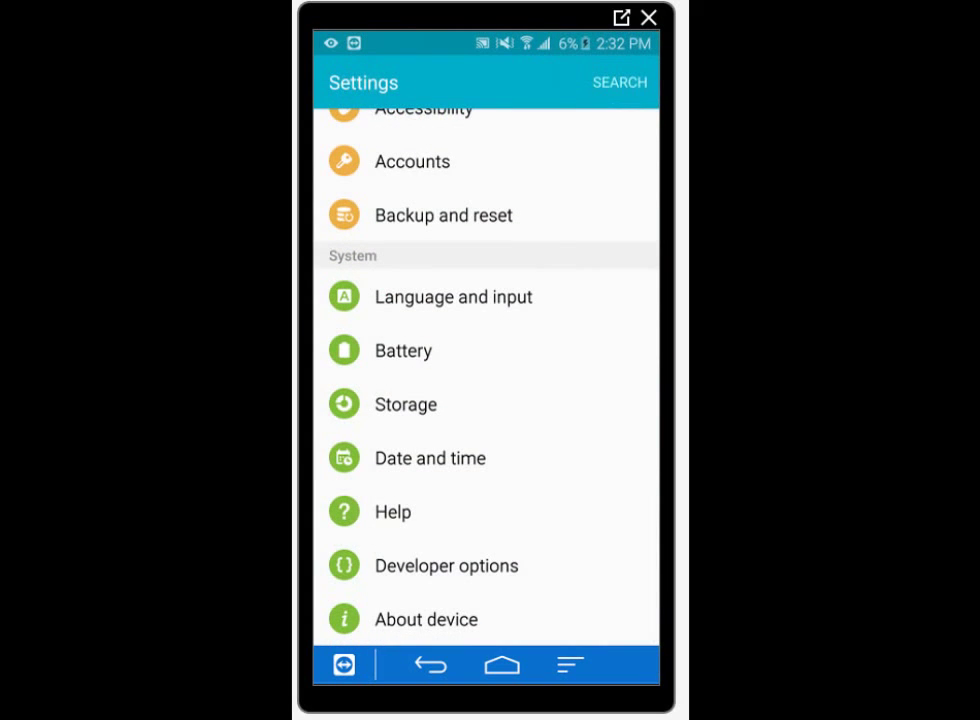
# Check About device > Status shows the RO ORANGE network in service, then return to About device.
pyautogui.click(426, 619)
pyautogui.click(354, 186)
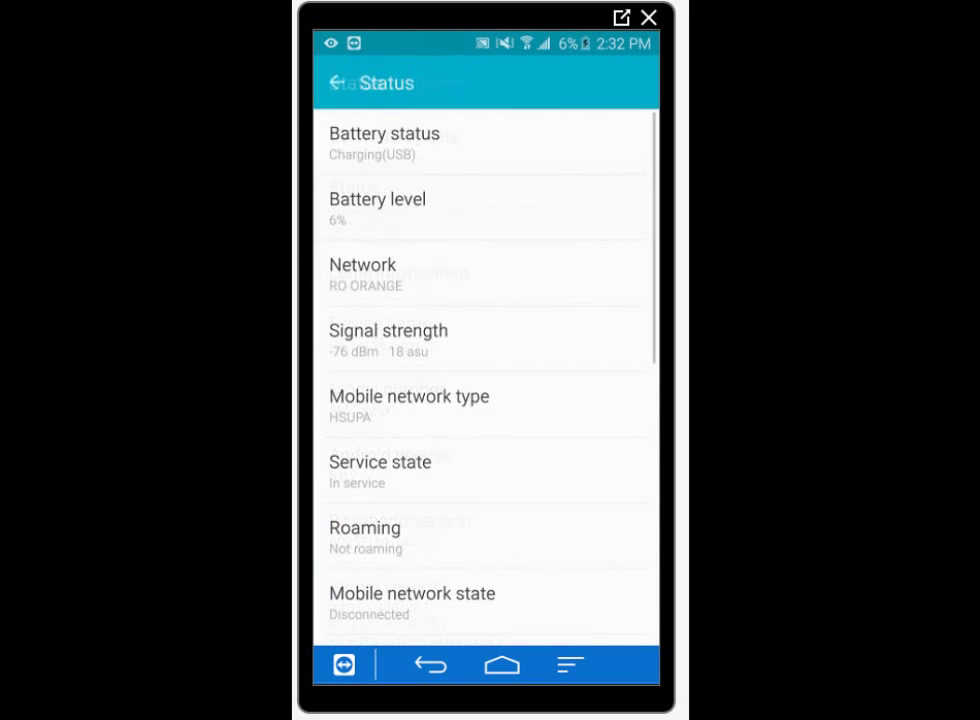
pyautogui.scroll(-2, 486, 380)
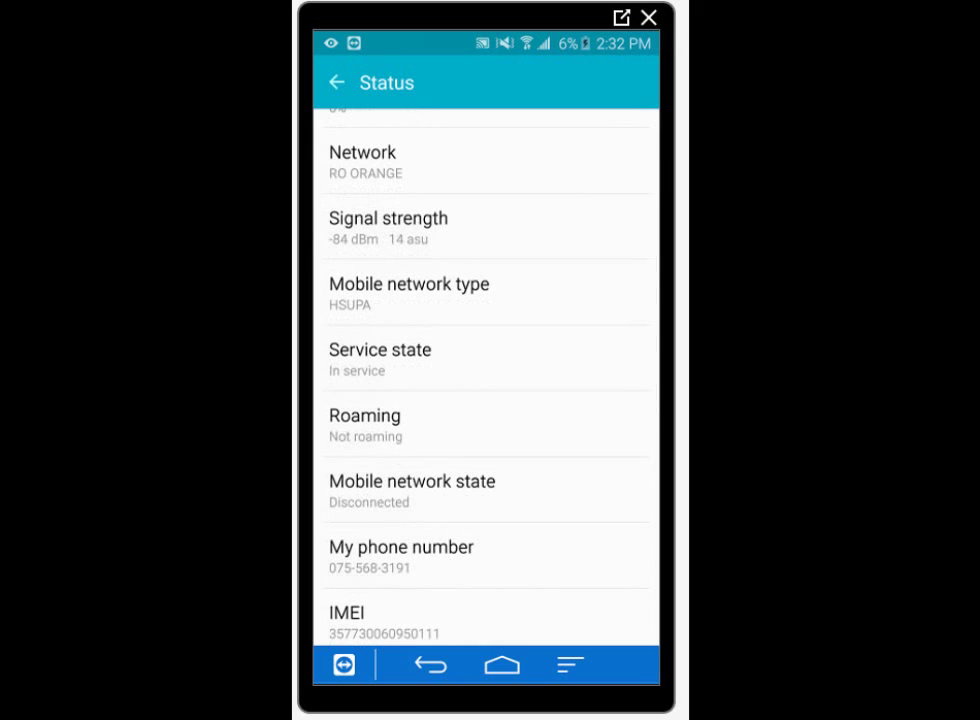
pyautogui.scroll(-4, 486, 380)
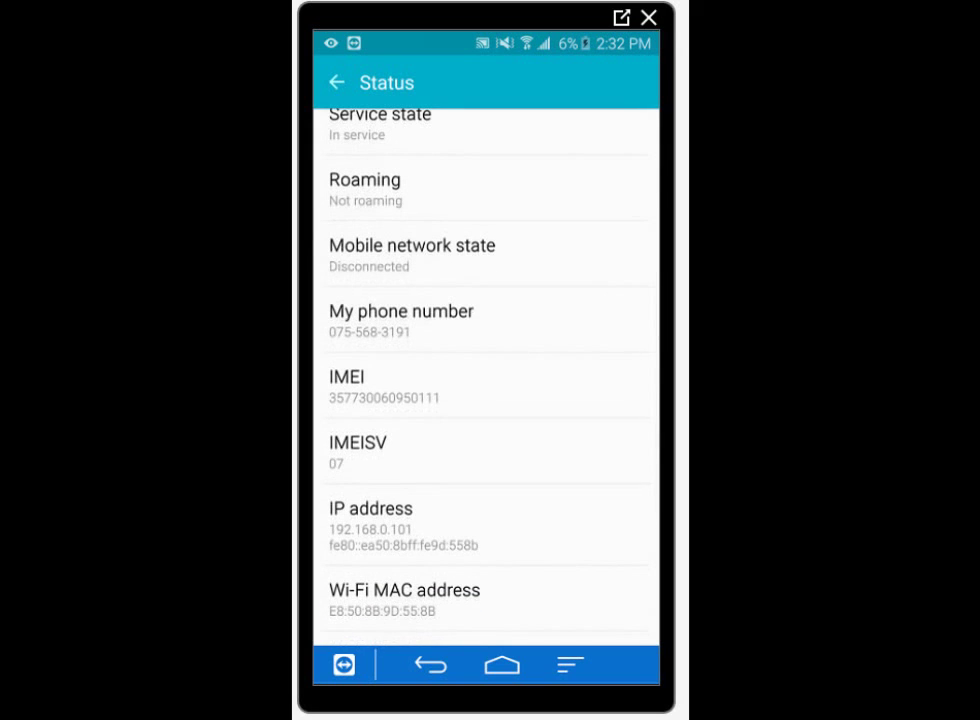
pyautogui.click(430, 665)
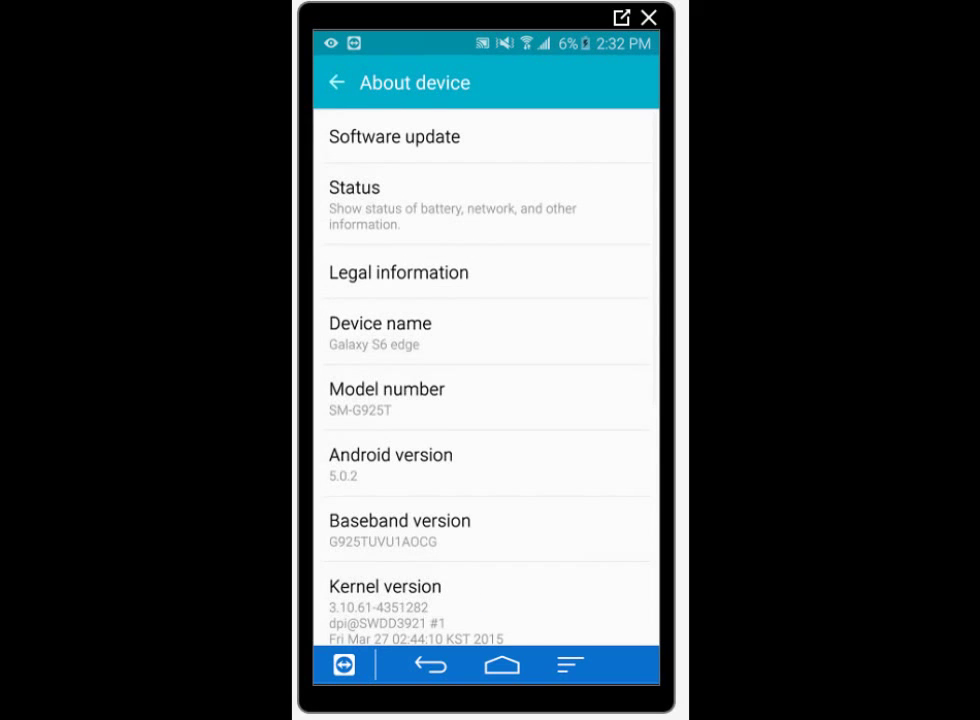